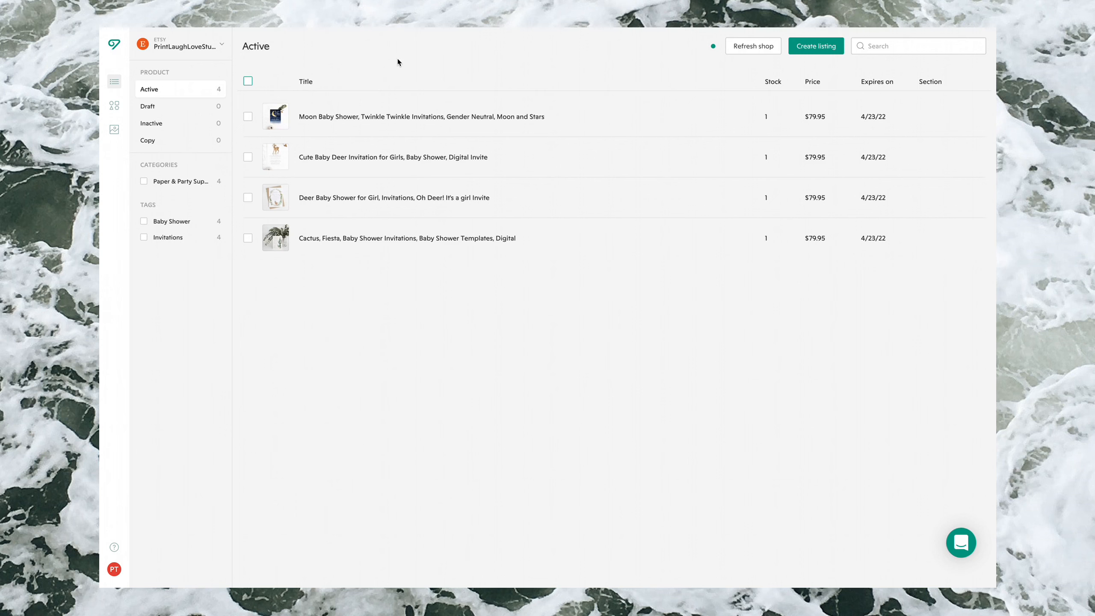
Select all four active listings, open them in the bulk editor, and preview the first listing's second photo
left_click(248, 81)
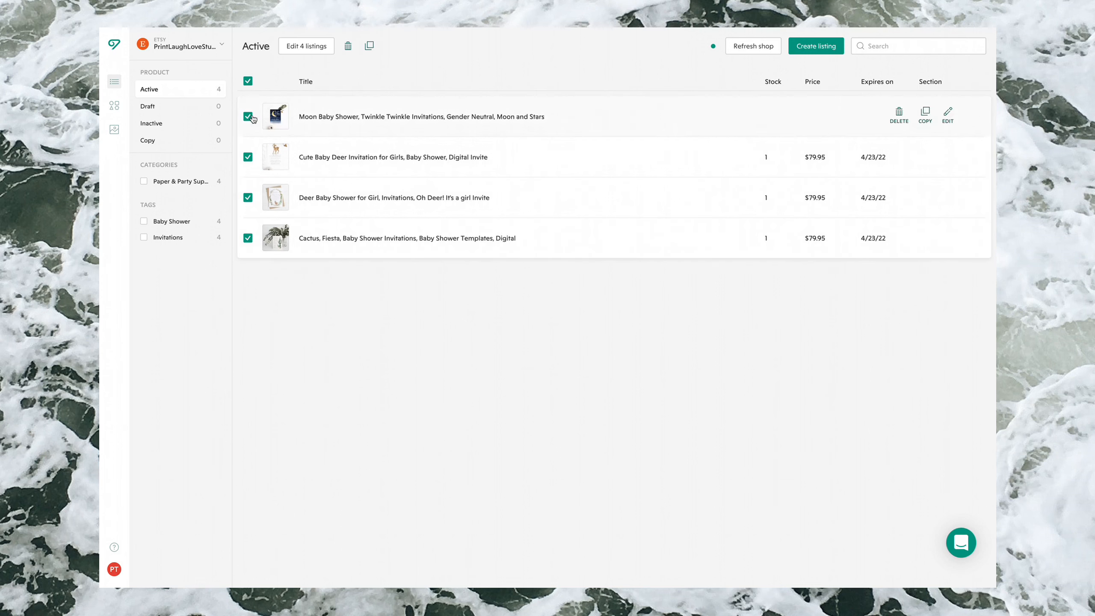
left_click(293, 50)
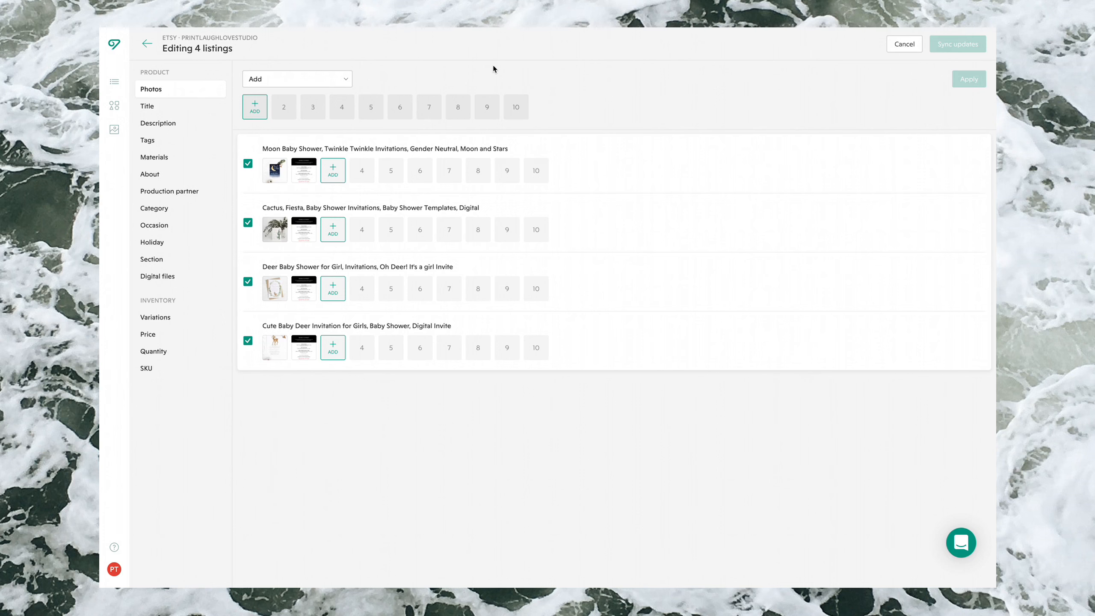
mouse_move(312, 168)
left_click(311, 166)
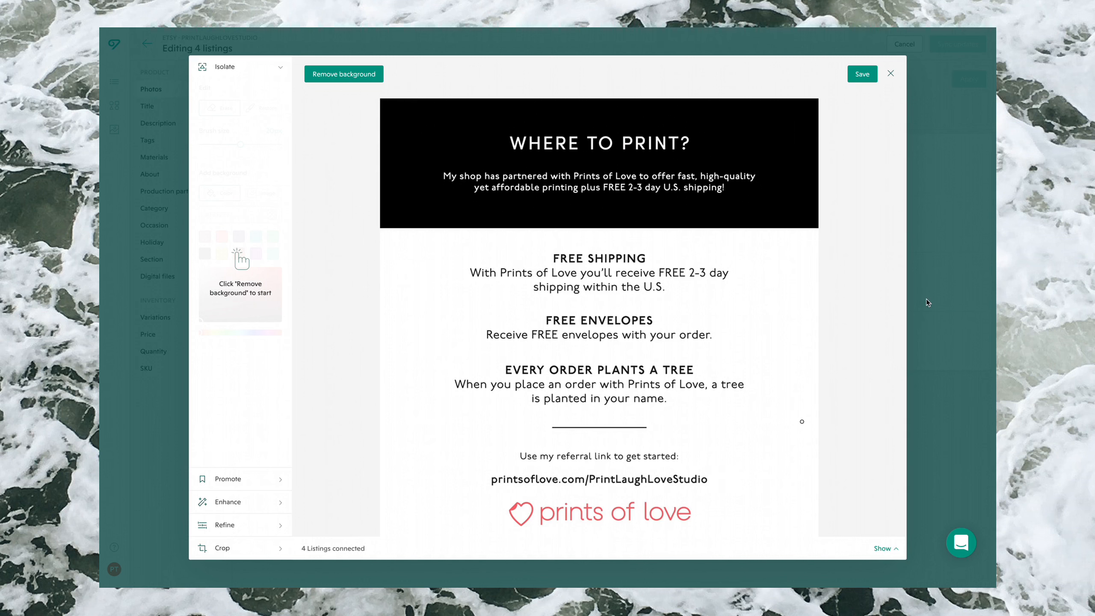
left_click(890, 73)
Replace photo slot 2 with Printing-Image (Updated link).jpg from Prints of Love for all four listings, then preview it
left_click(268, 79)
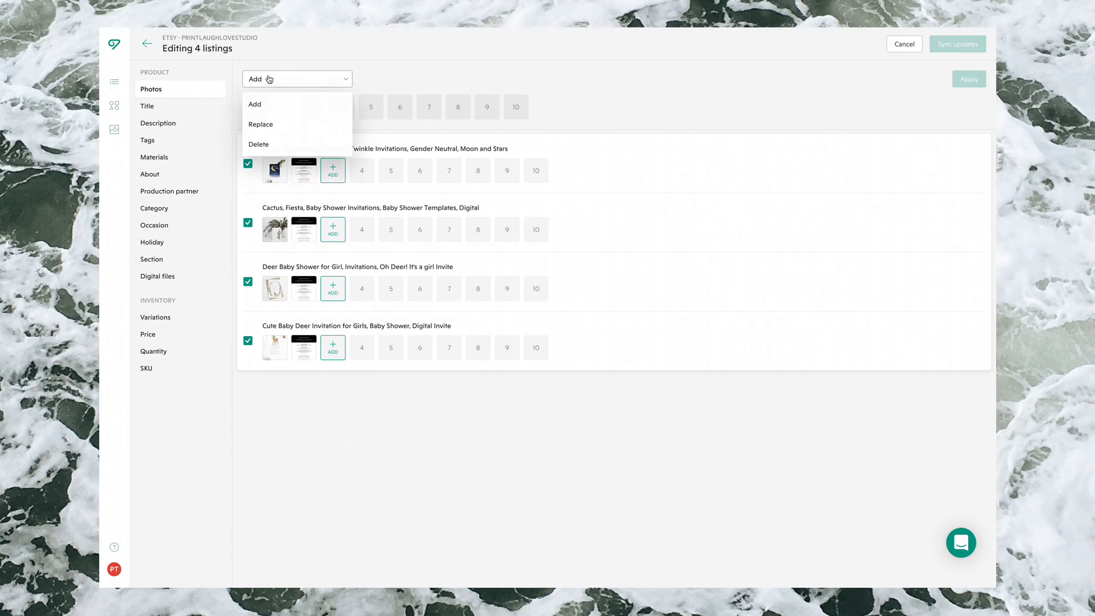
left_click(265, 125)
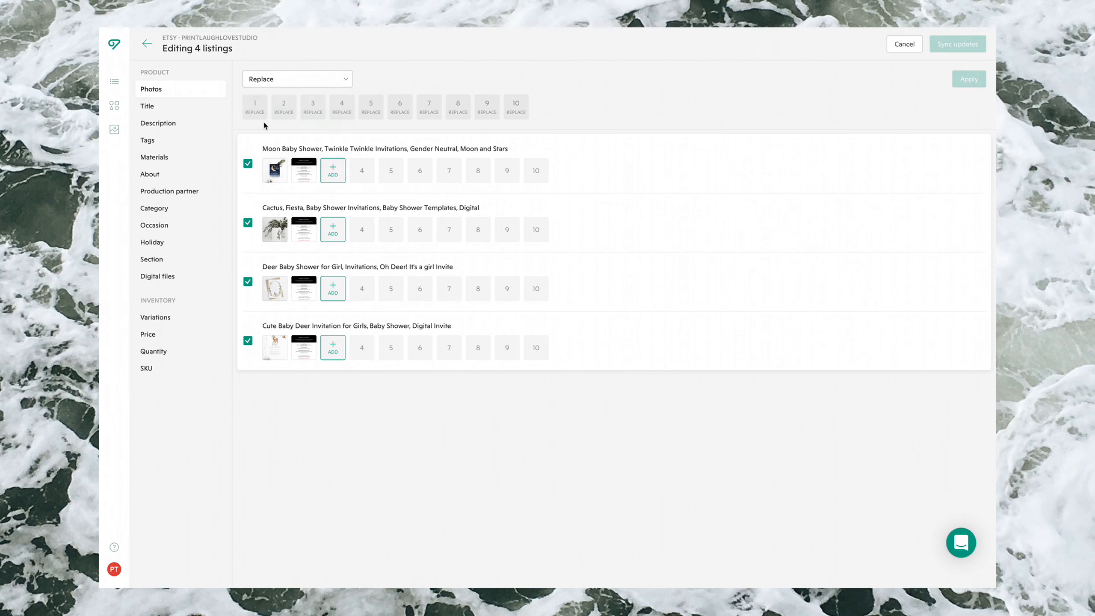
left_click(283, 107)
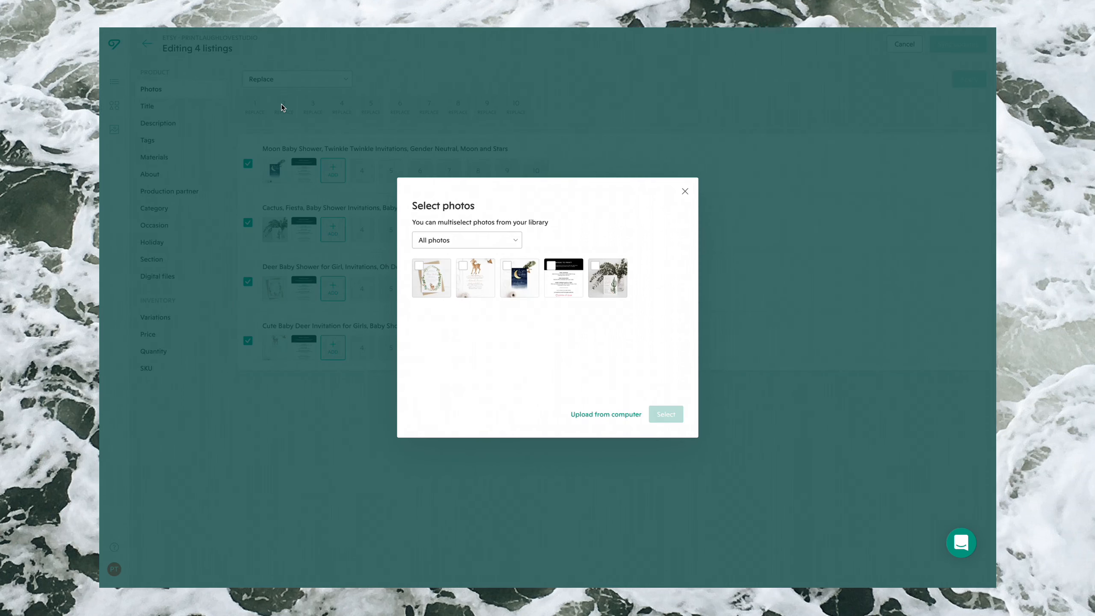
left_click(584, 415)
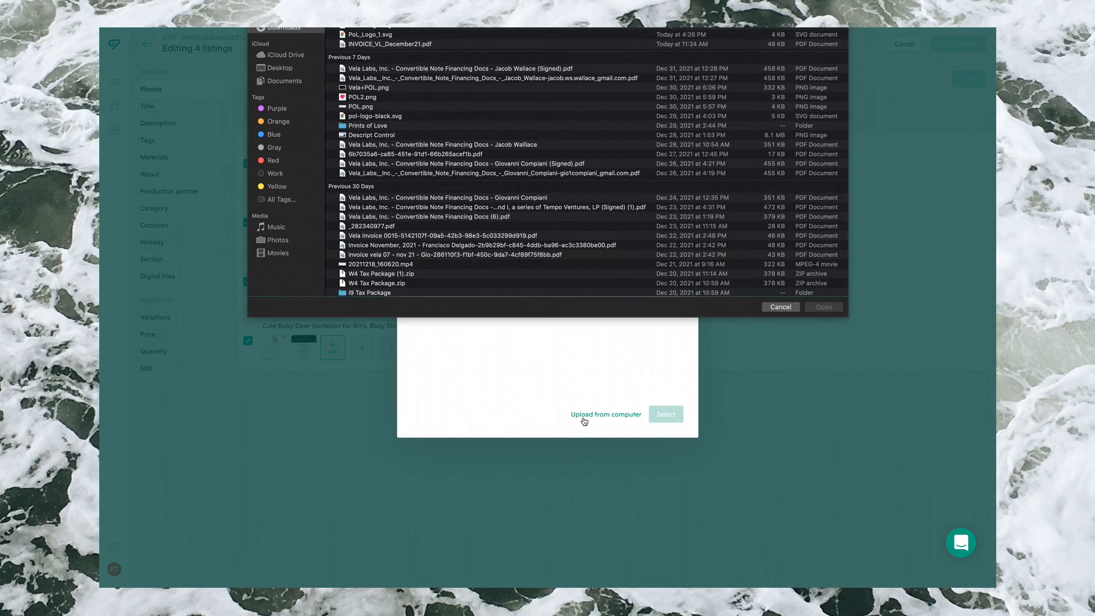
left_click(366, 205)
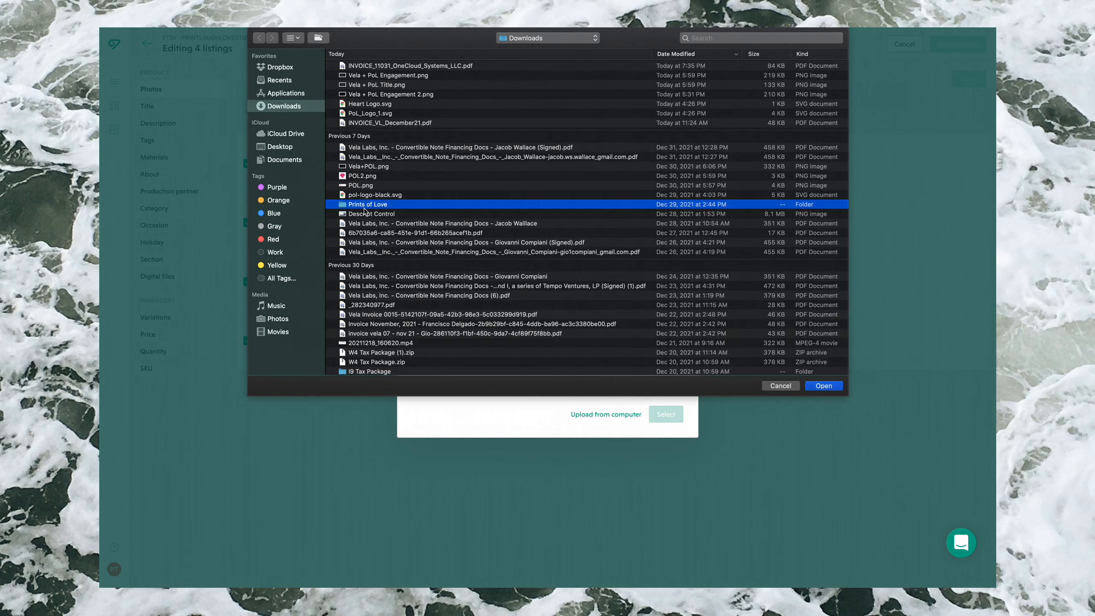
double_click(366, 204)
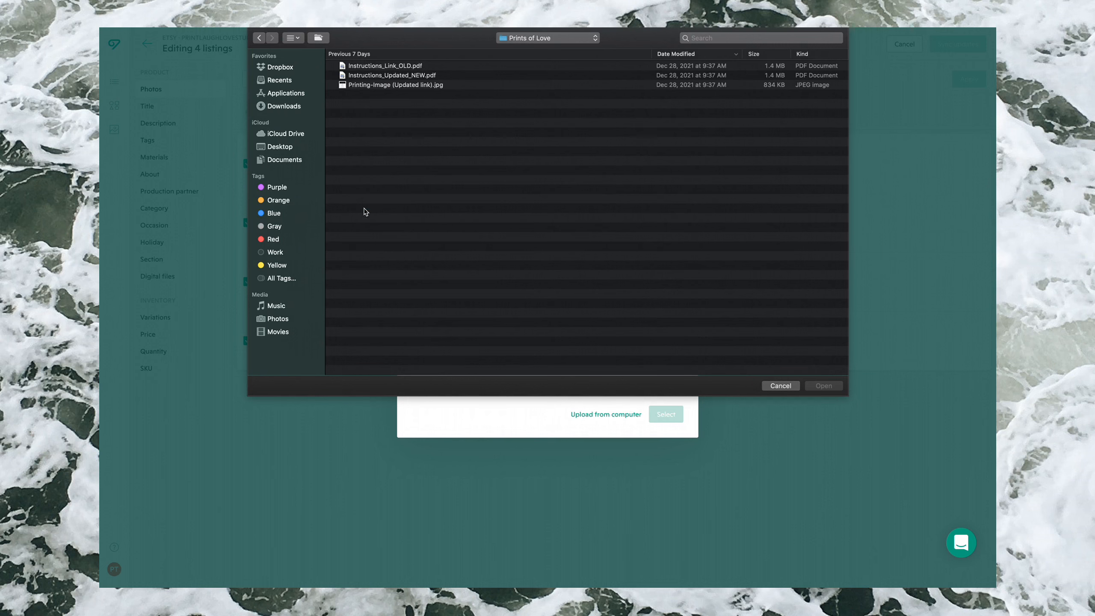
left_click(384, 85)
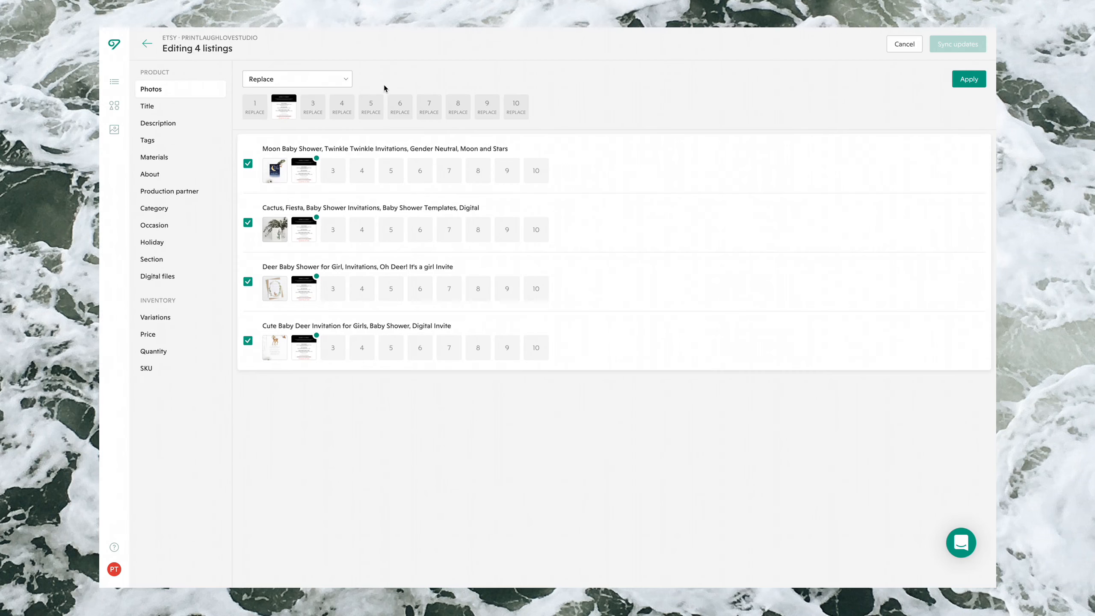
left_click(967, 80)
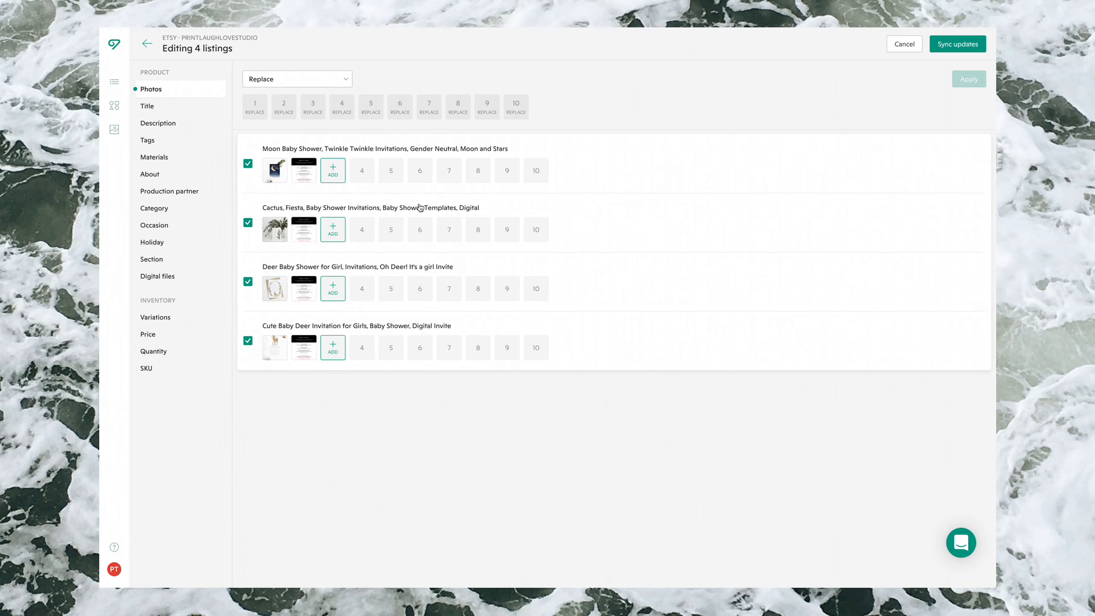
left_click(311, 170)
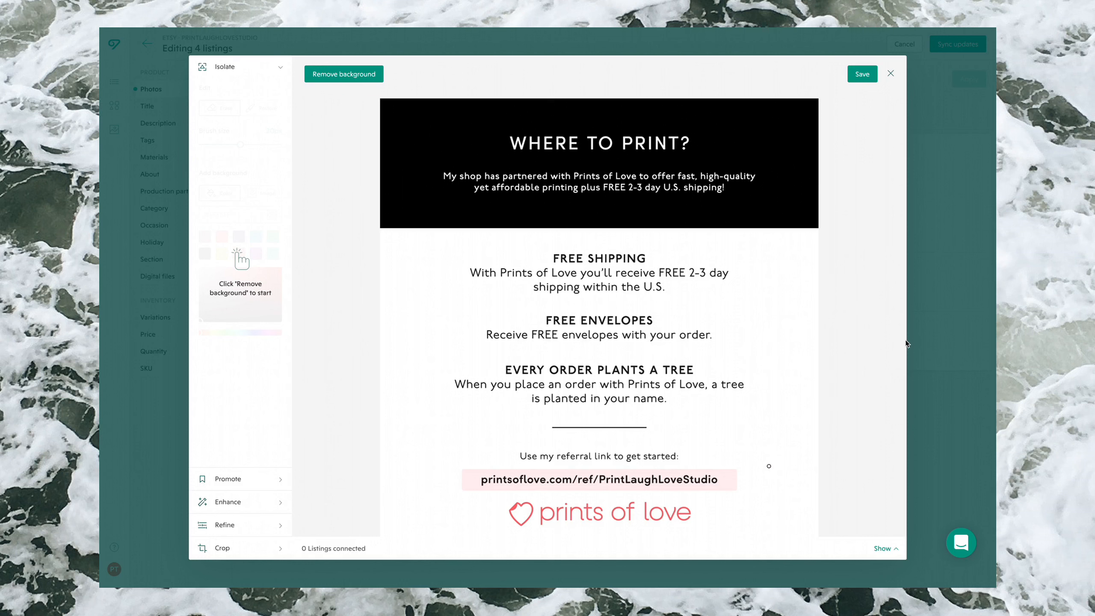
left_click(891, 74)
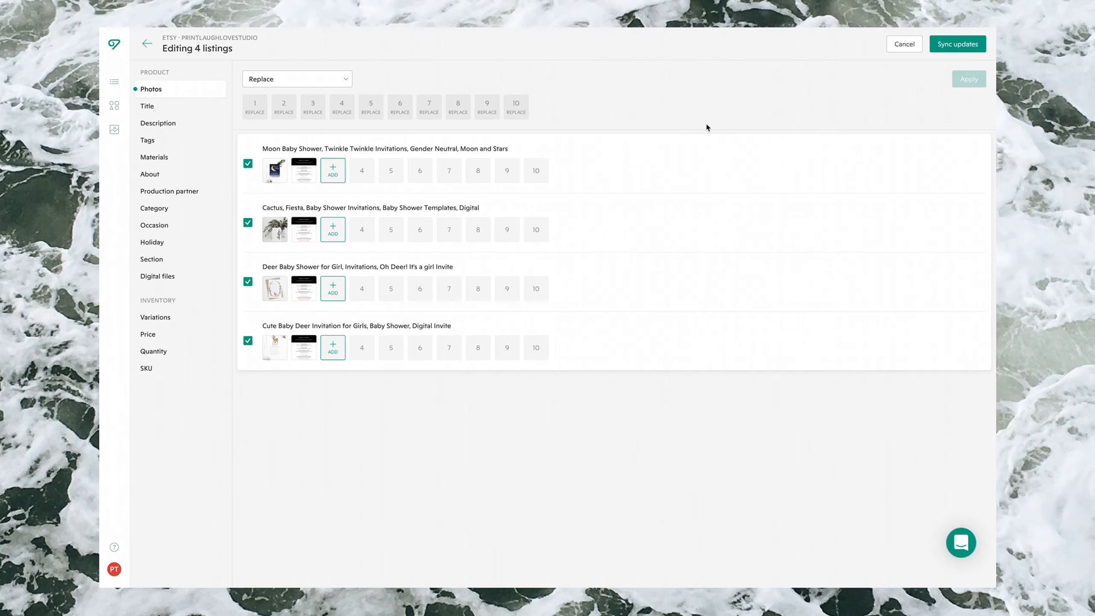
In Descriptions, copy the first listing's old referral link and use it as Find & Replace search text
left_click(155, 122)
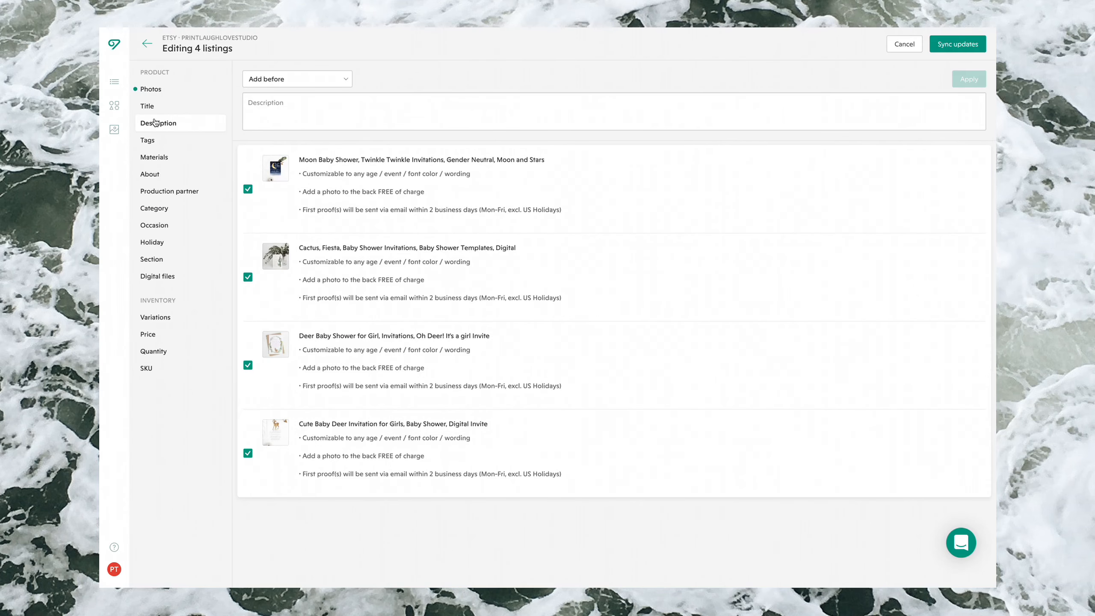
left_click(366, 201)
scroll(570, 370, "down", 3)
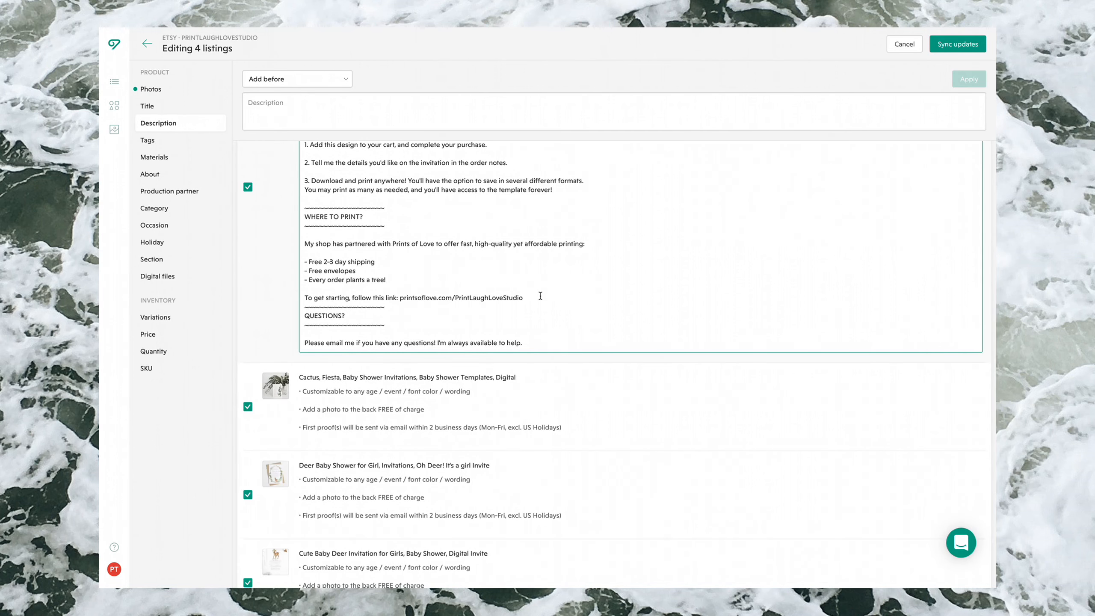
left_click_drag(526, 298, 400, 299)
key("ctrl+c")
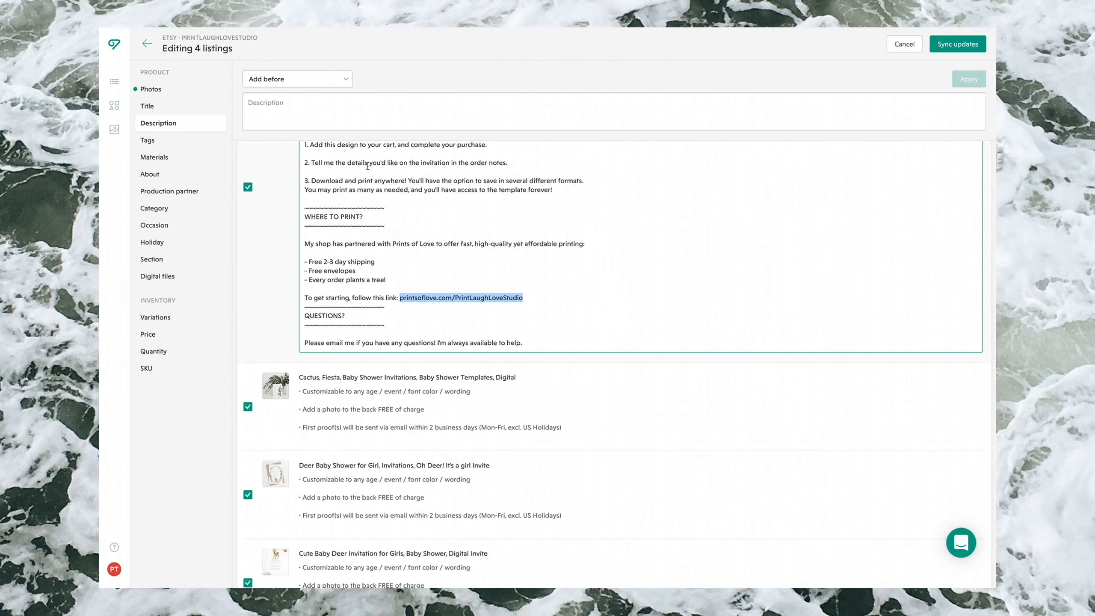
left_click(325, 84)
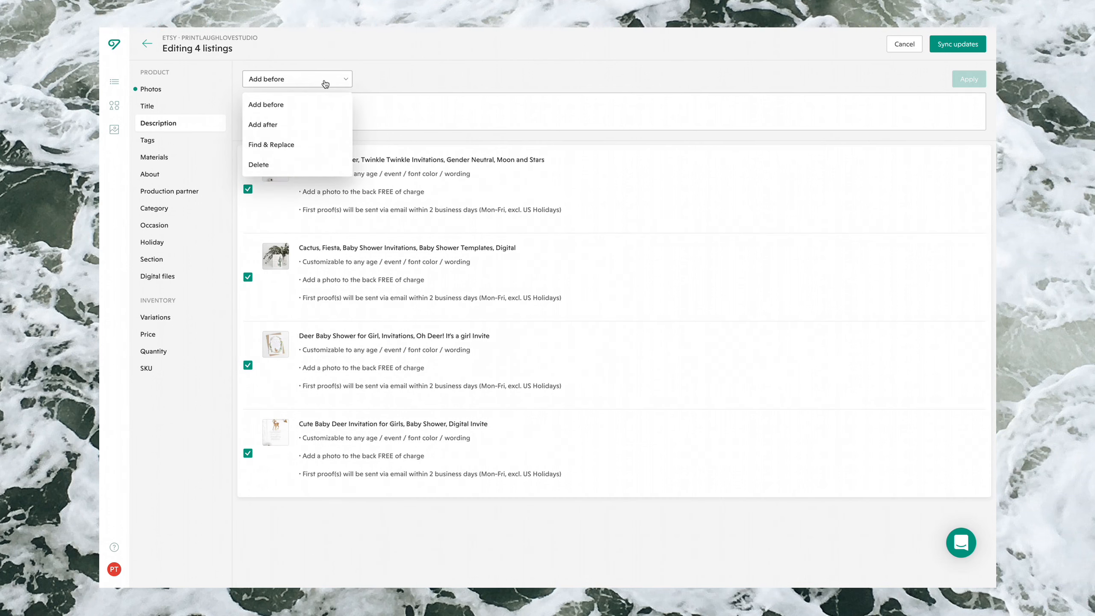
left_click(264, 143)
left_click(290, 113)
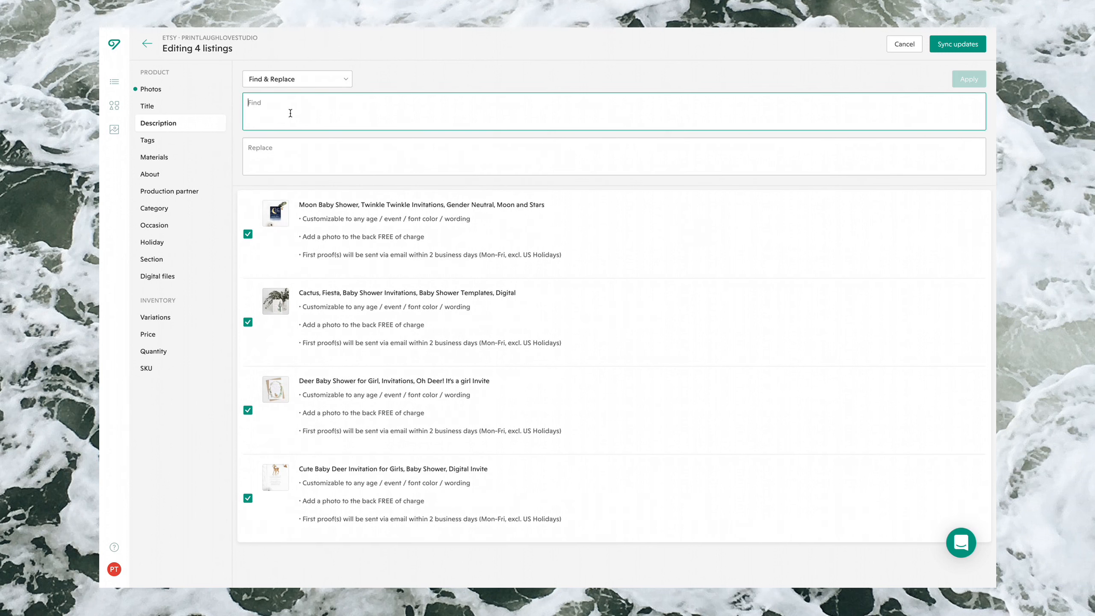
key("ctrl+v")
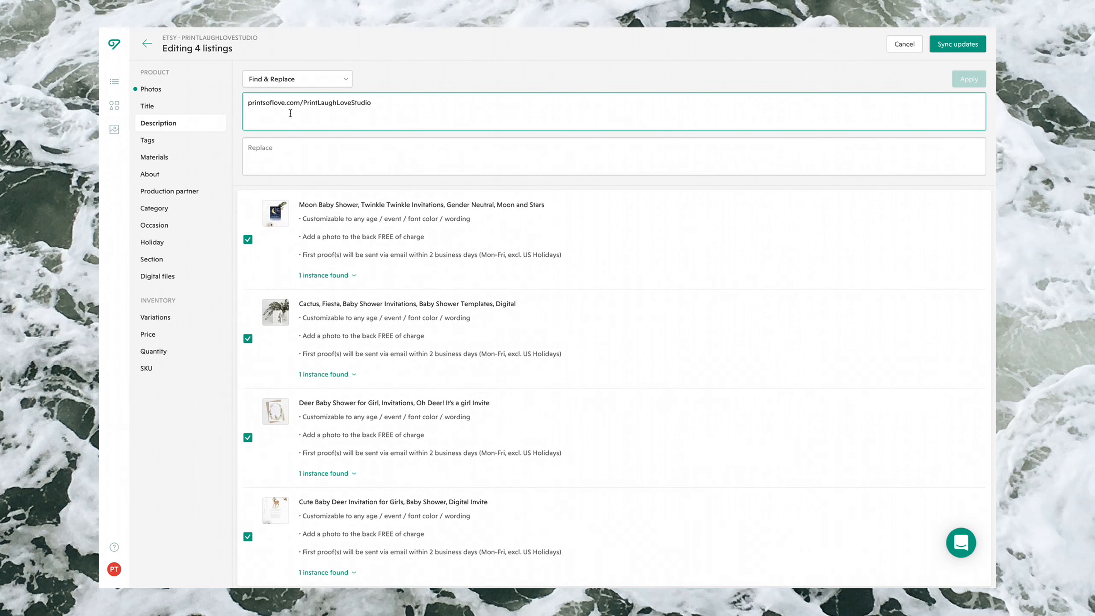
left_click(328, 275)
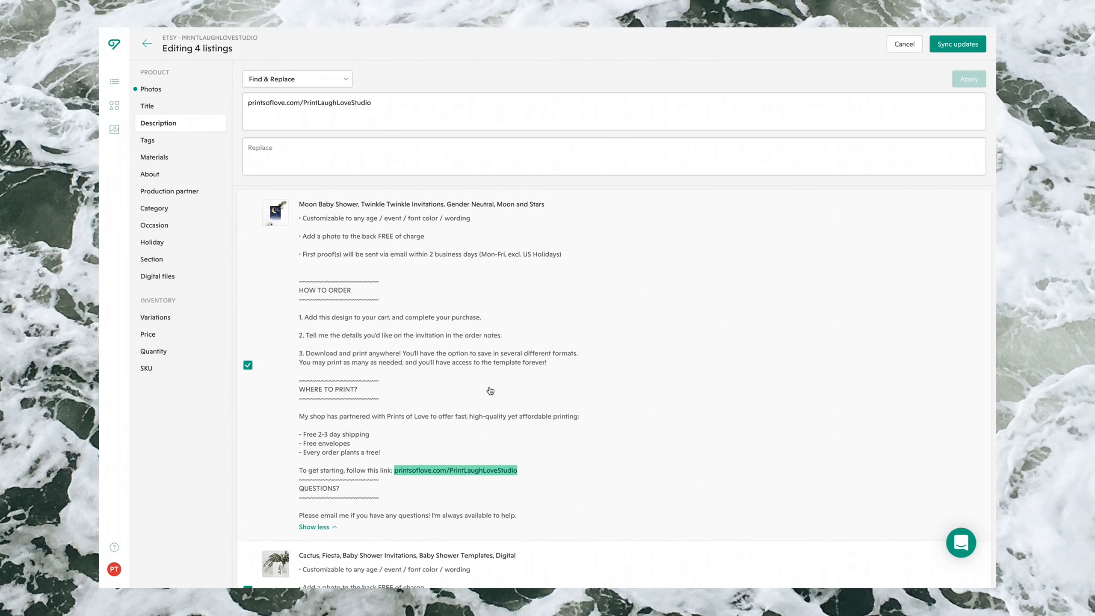
scroll(490, 390, "down", 3)
scroll(435, 364, "down", 2)
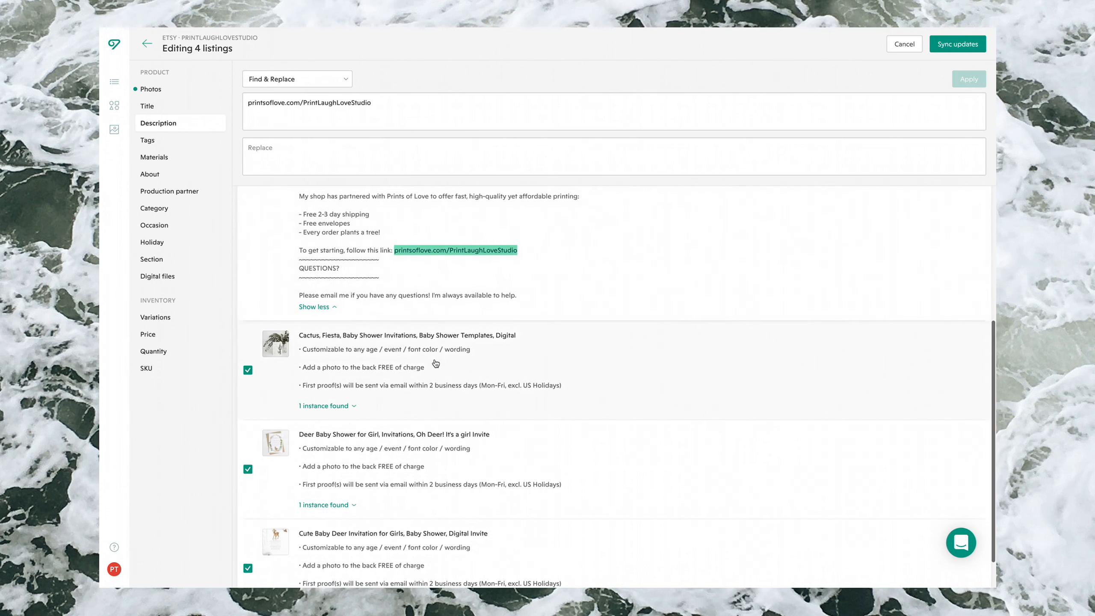
scroll(427, 362, "up", 5)
Set the replacement to the same link with 'ref/' inserted after com/ and apply to all four listings
left_click(290, 158)
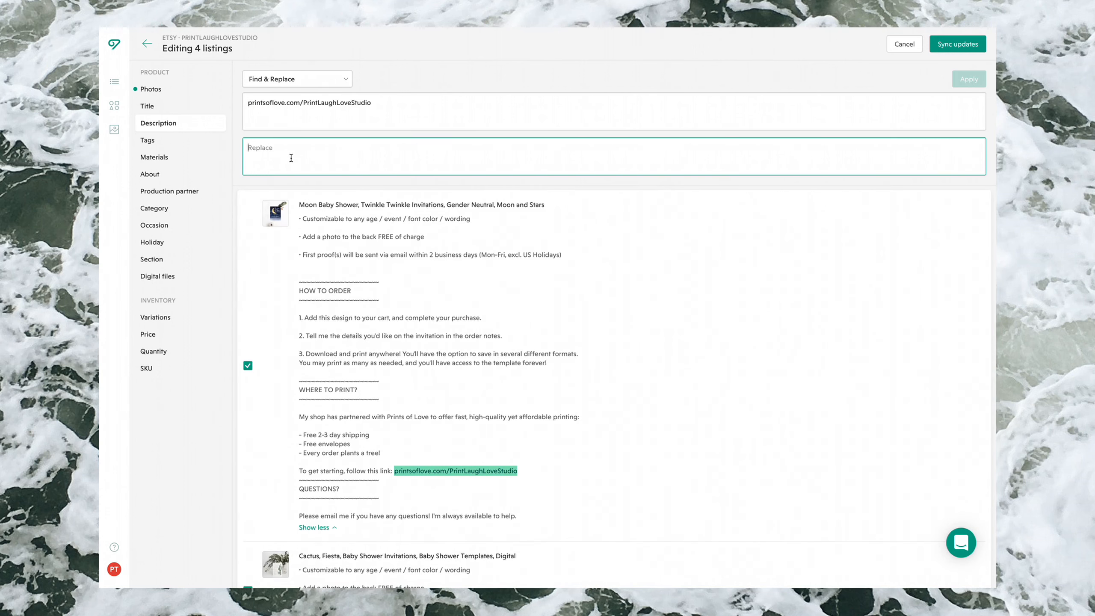
key("ctrl+v")
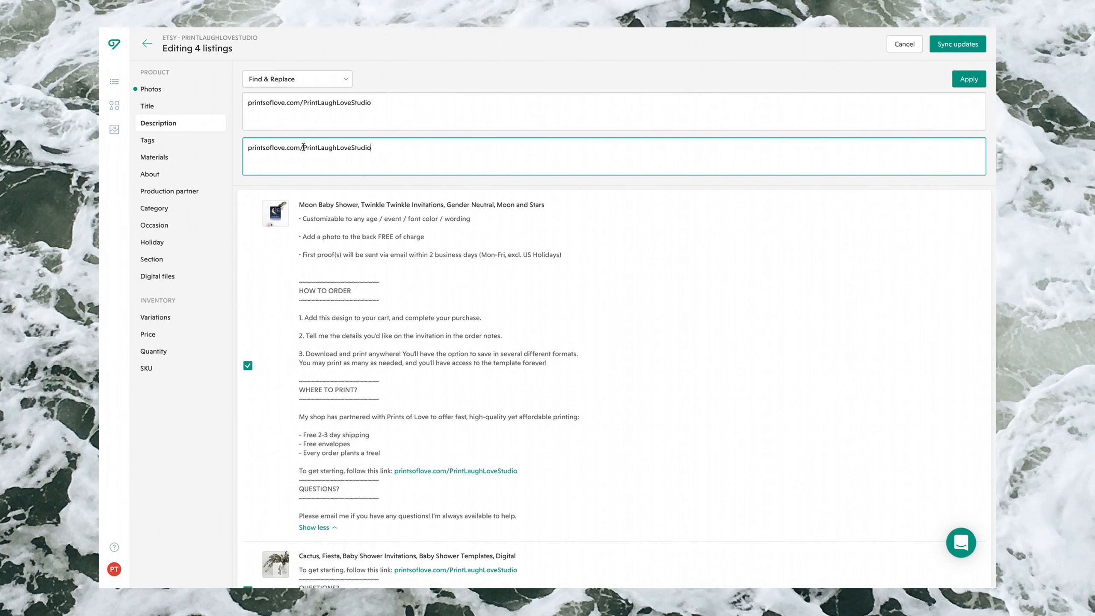
left_click(304, 147)
type("ref/")
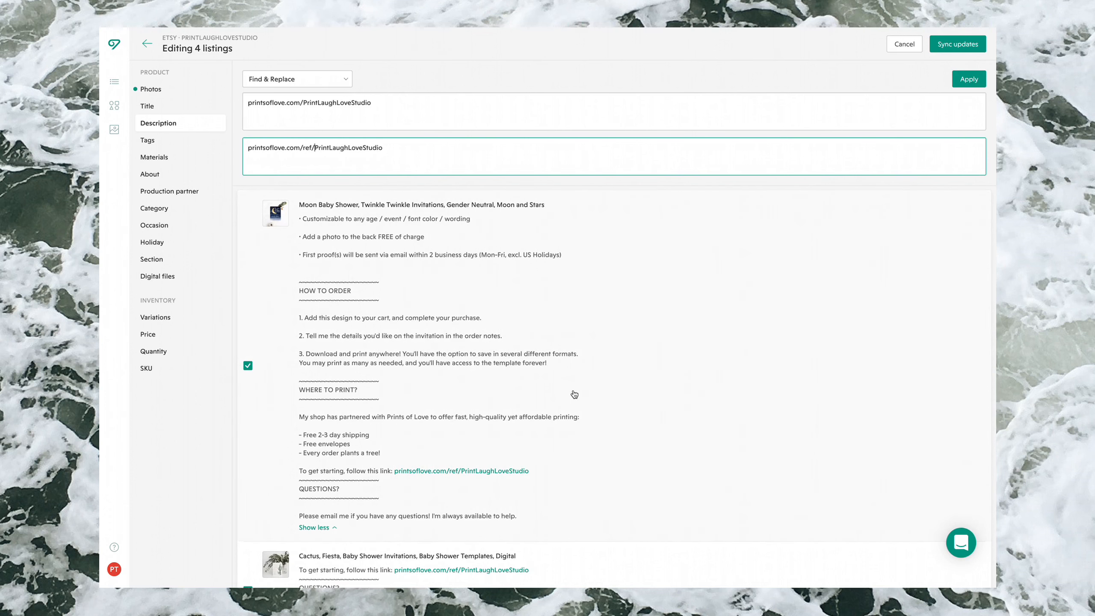
scroll(574, 396, "down", 3)
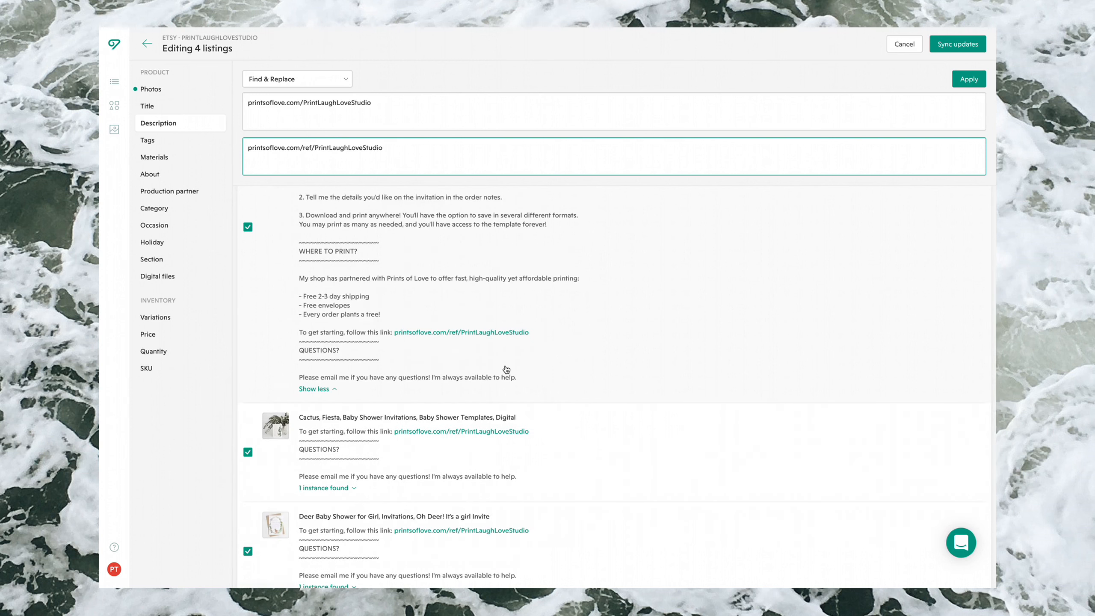
scroll(507, 370, "down", 3)
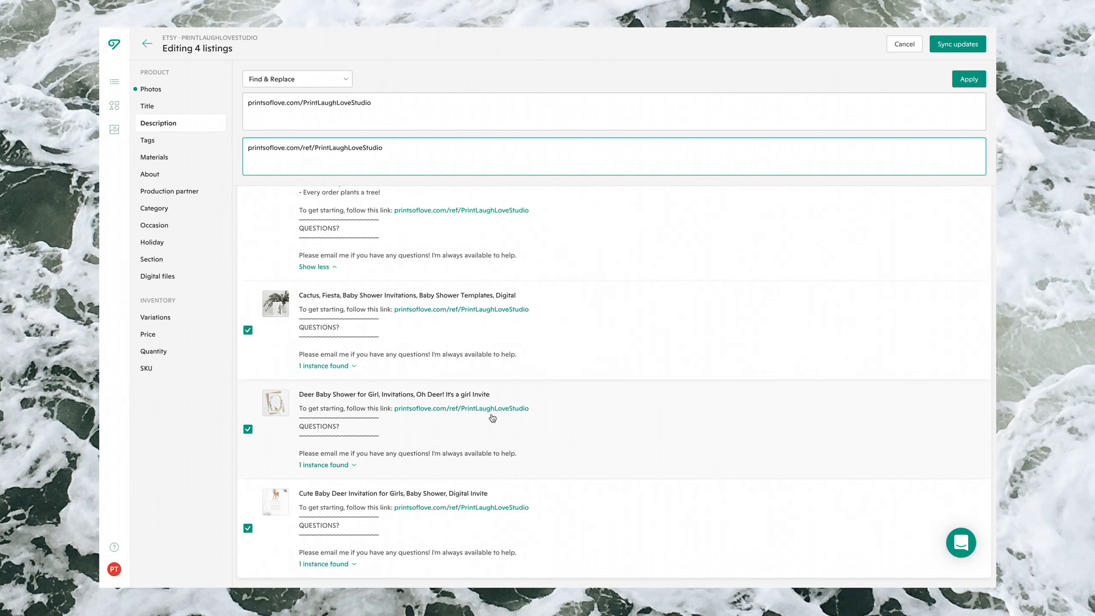
left_click(966, 80)
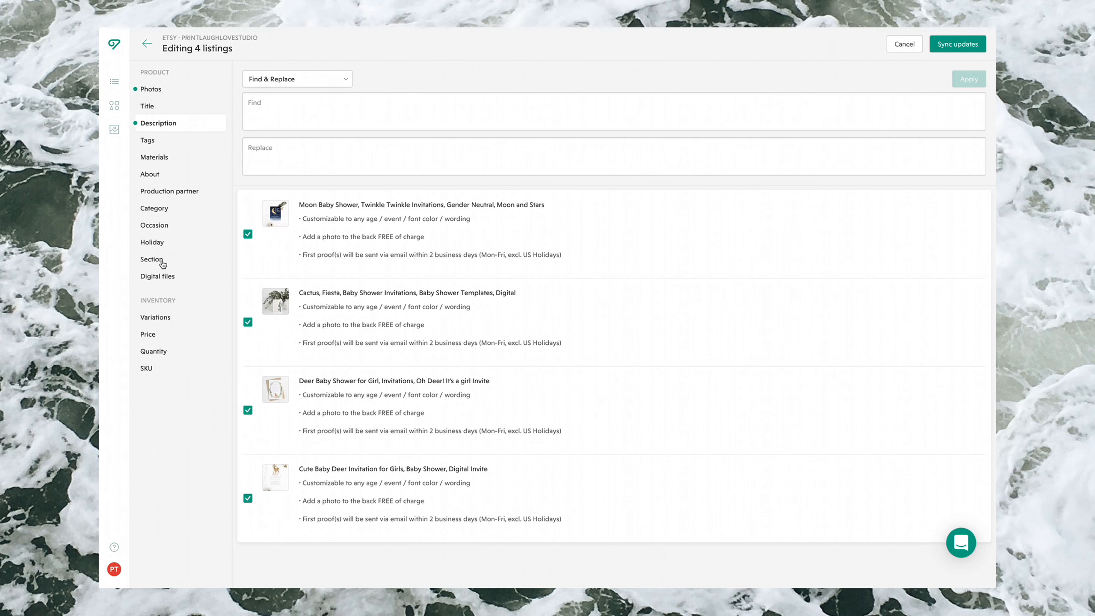
Upload Instructions_Updated_NEW.pdf as a digital file to all four listings
left_click(168, 277)
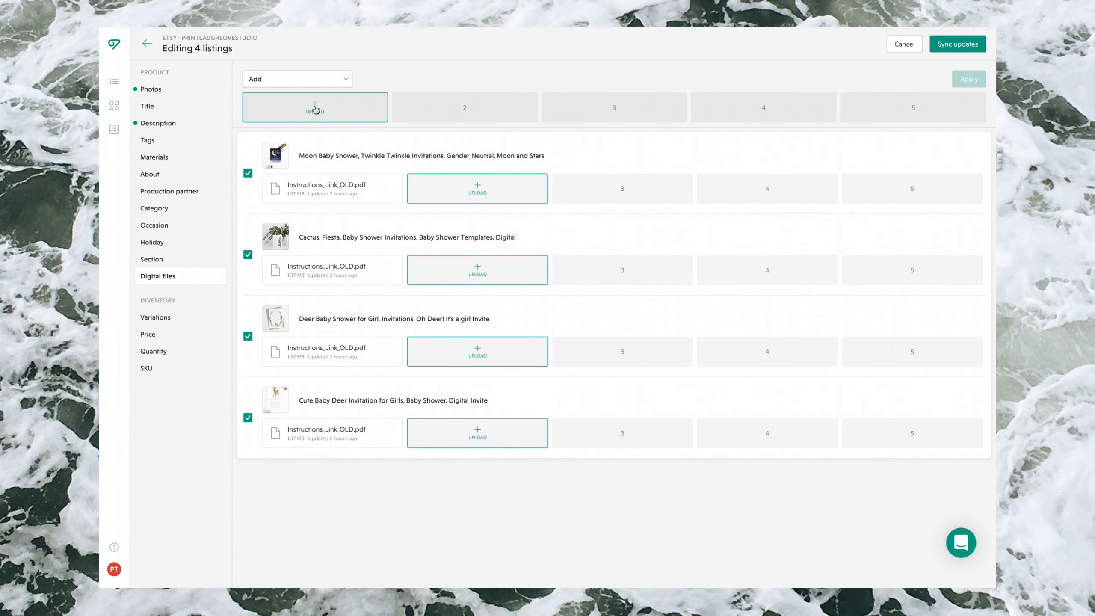
left_click(316, 109)
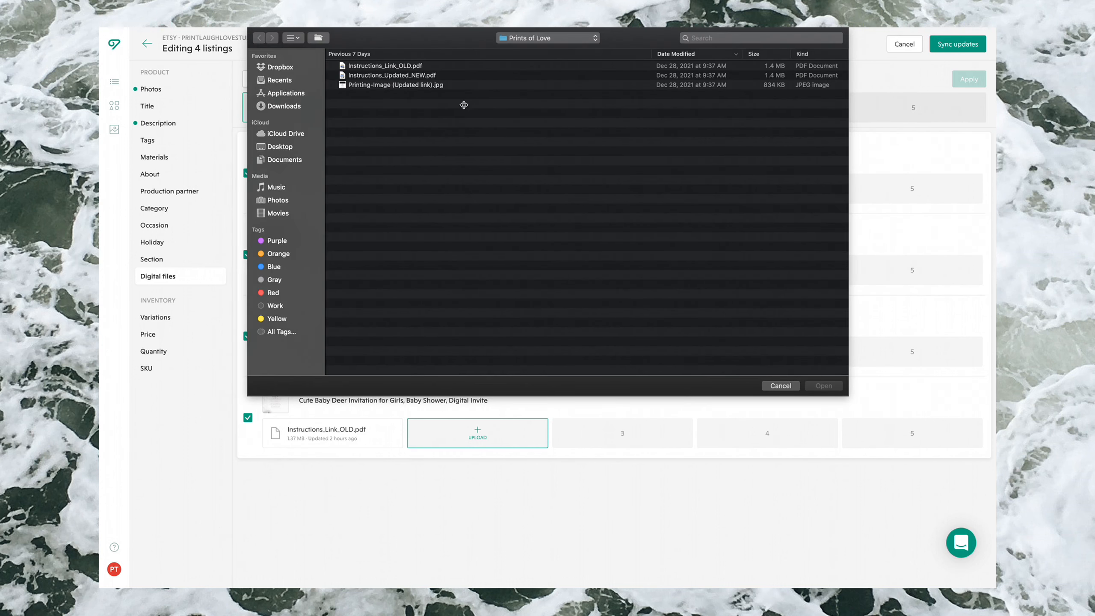
double_click(416, 74)
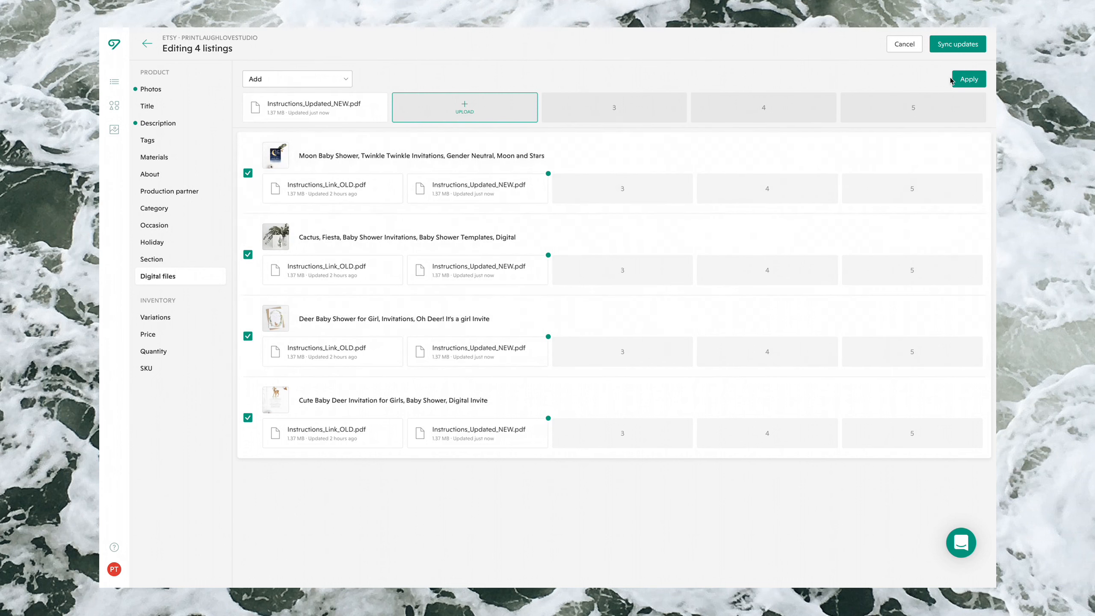
left_click(964, 81)
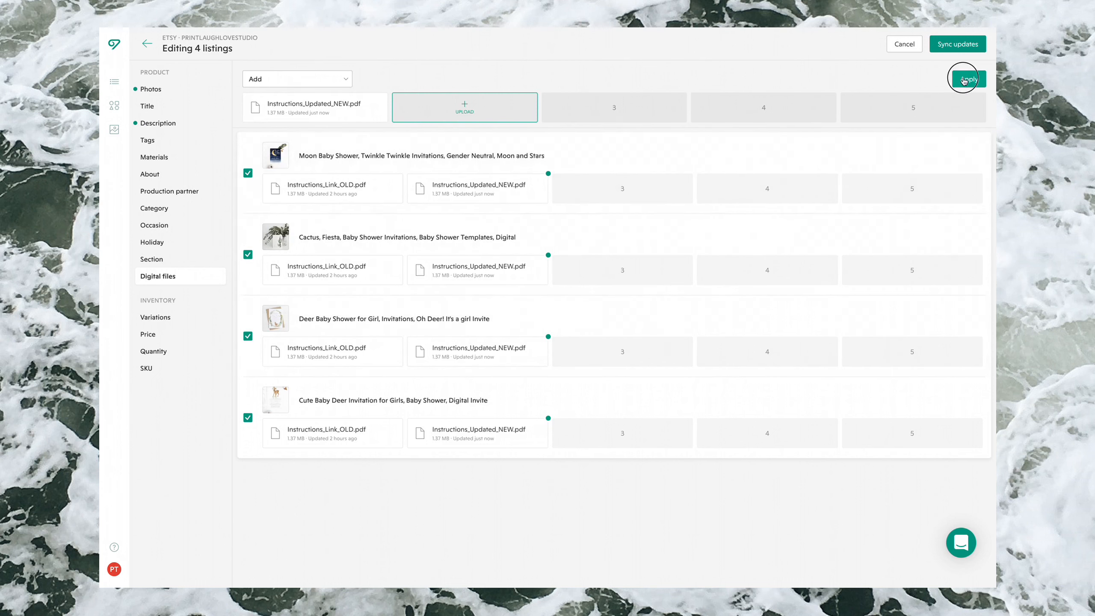
Delete the Instructions_Link_OLD.pdf file in slot 1 from every listing
left_click(280, 80)
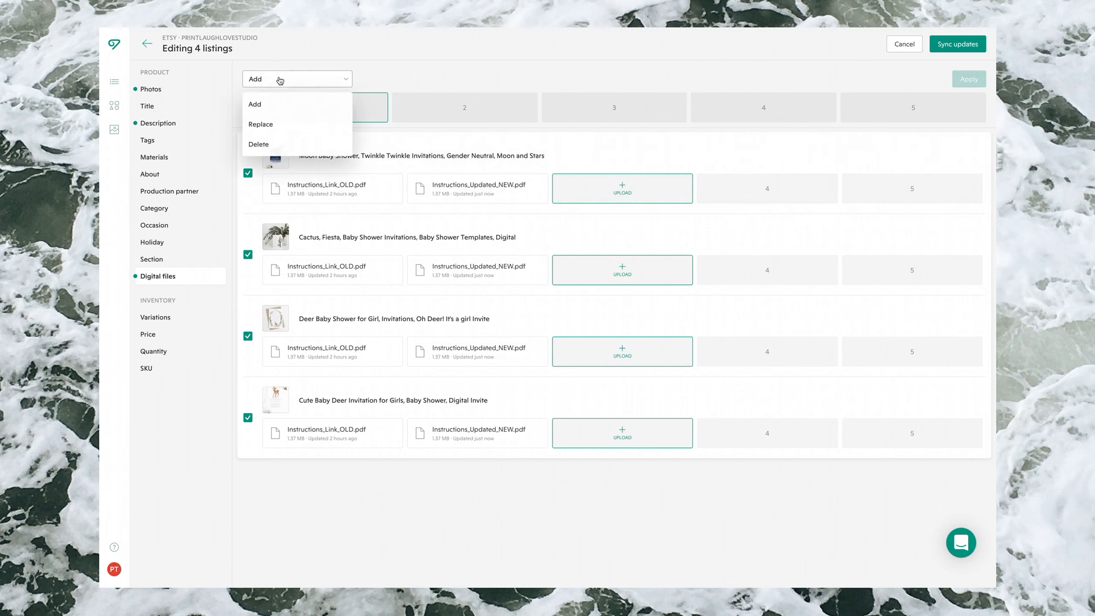
left_click(284, 146)
left_click(314, 112)
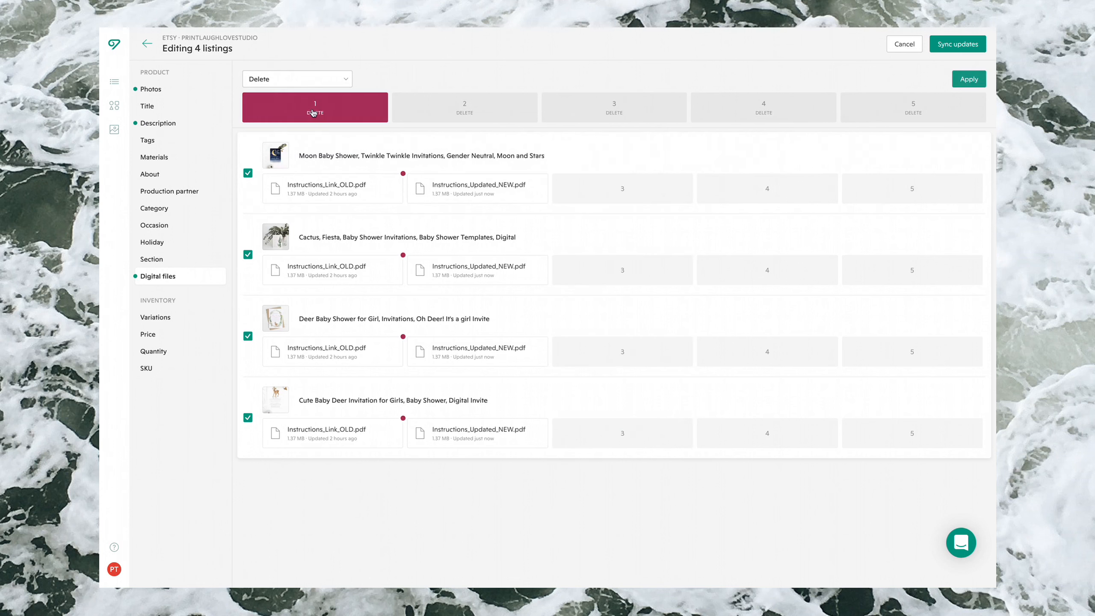
left_click(966, 81)
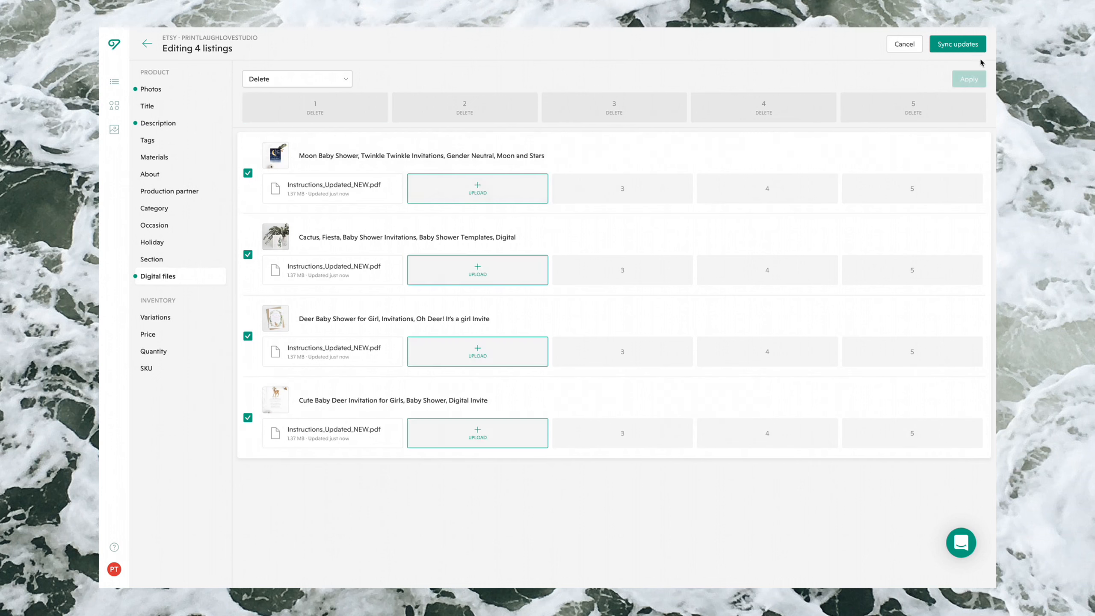
Sync the bulk edits to Etsy and check the Cute Baby Deer listing's new 'Where to print' photo
left_click(956, 47)
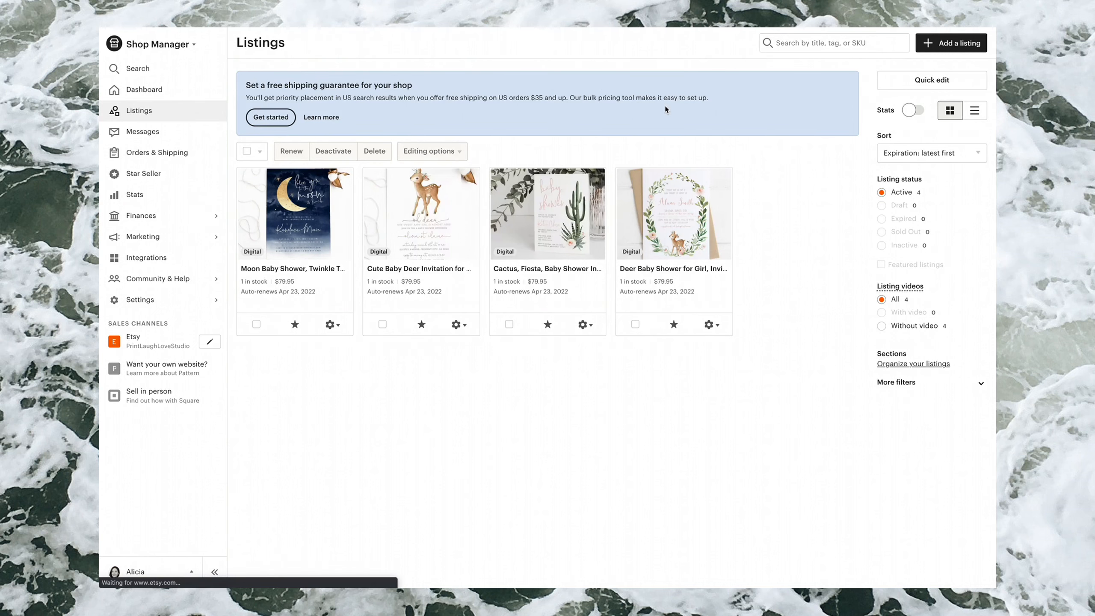
left_click(425, 209)
mouse_move(466, 192)
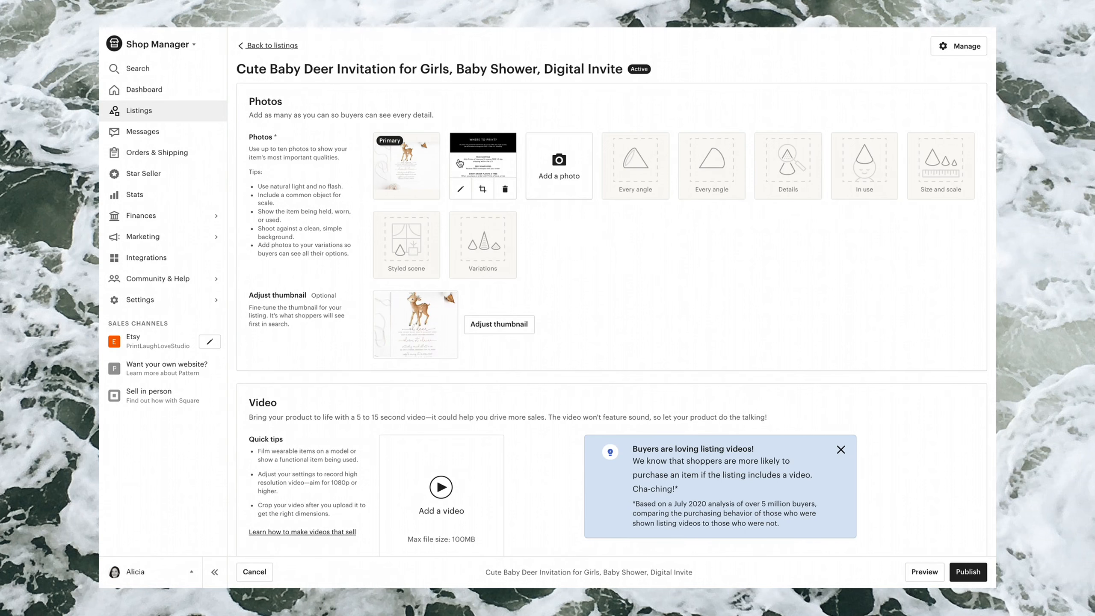
left_click(481, 162)
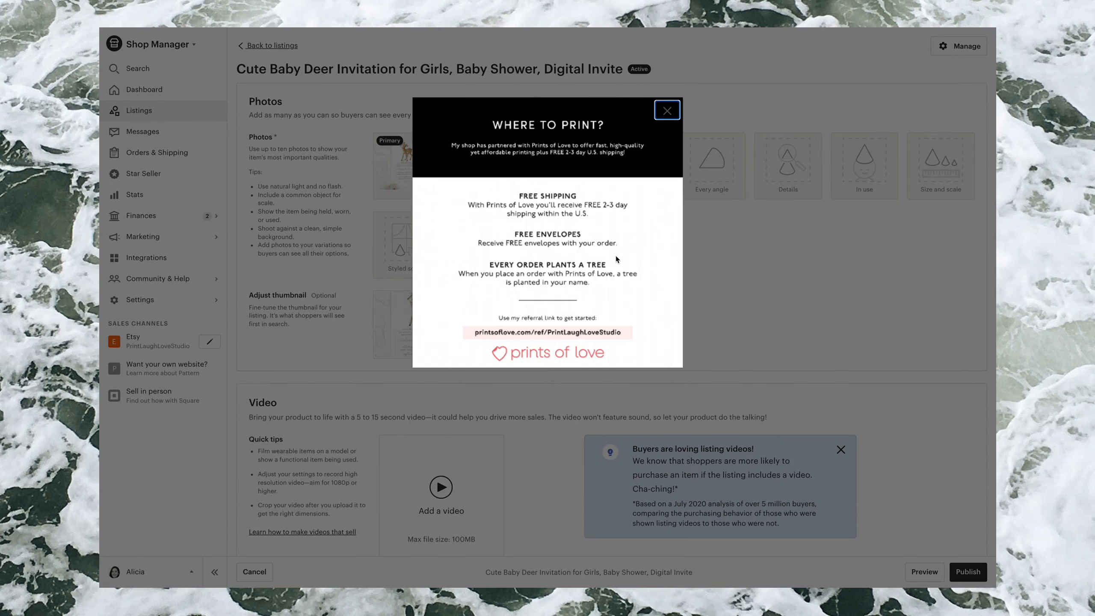
left_click(667, 113)
Confirm the listing's digital file is Instructions_Updated_NEW.pdf, then discard changes and return to listings
scroll(681, 300, "down", 10)
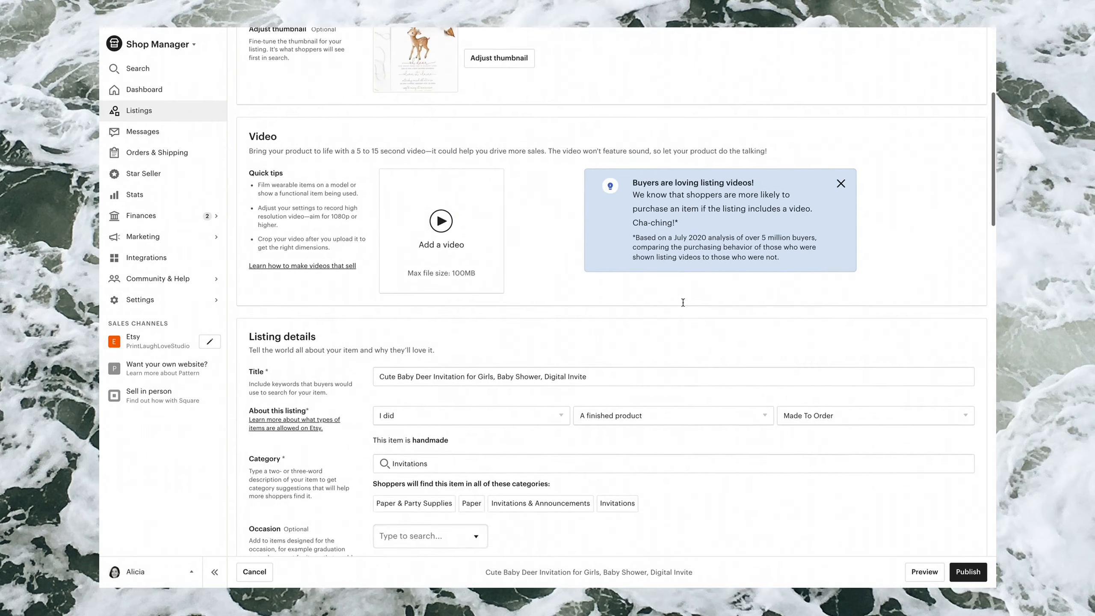
scroll(682, 303, "down", 9)
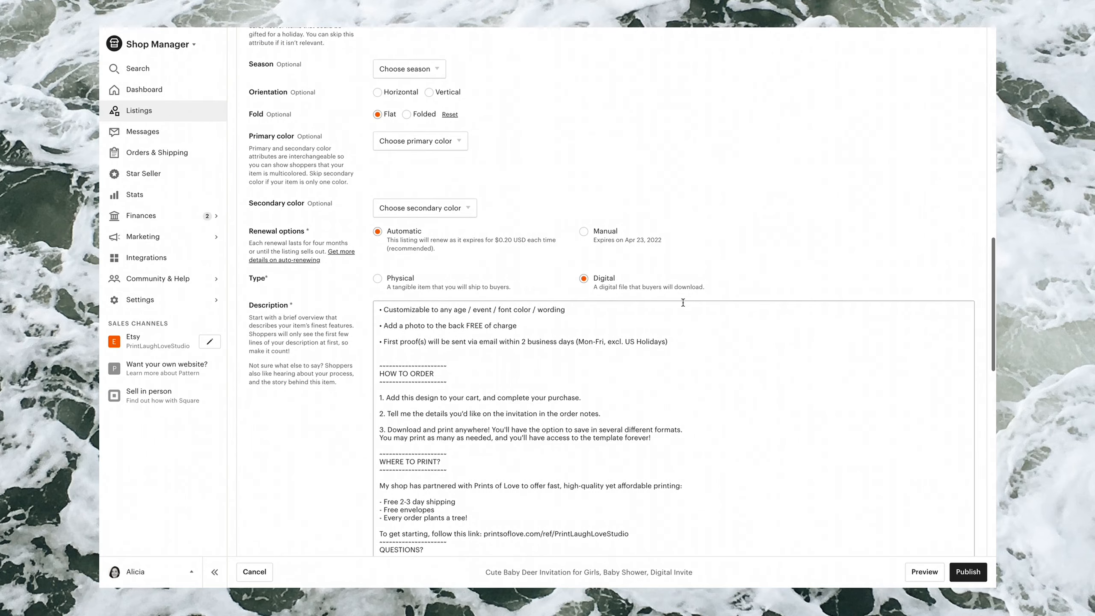
scroll(682, 341, "down", 5)
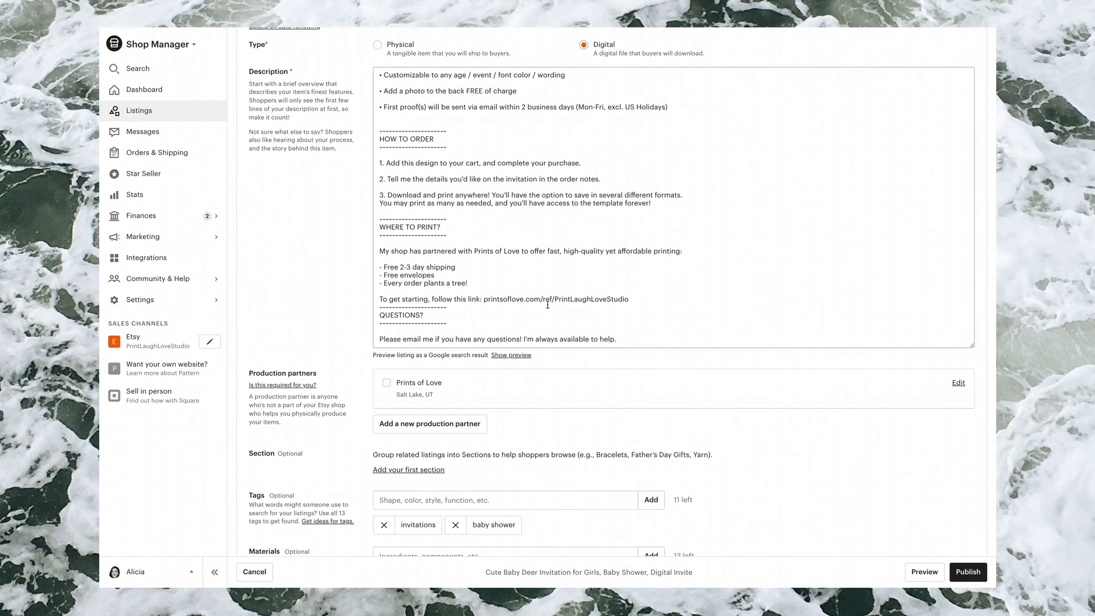
scroll(547, 304, "down", 20)
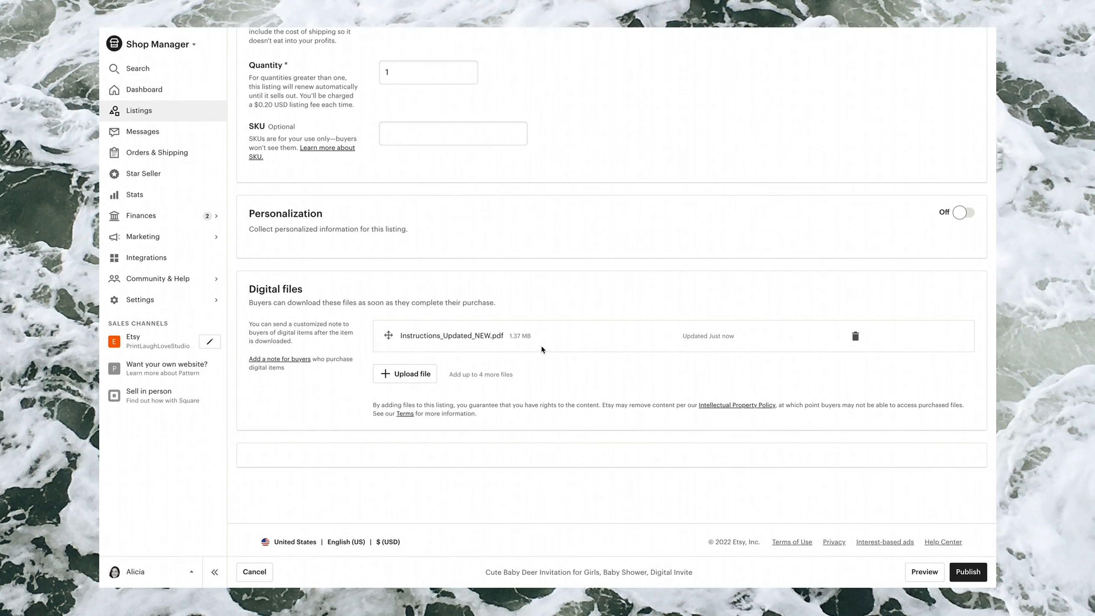
scroll(527, 320, "up", 20)
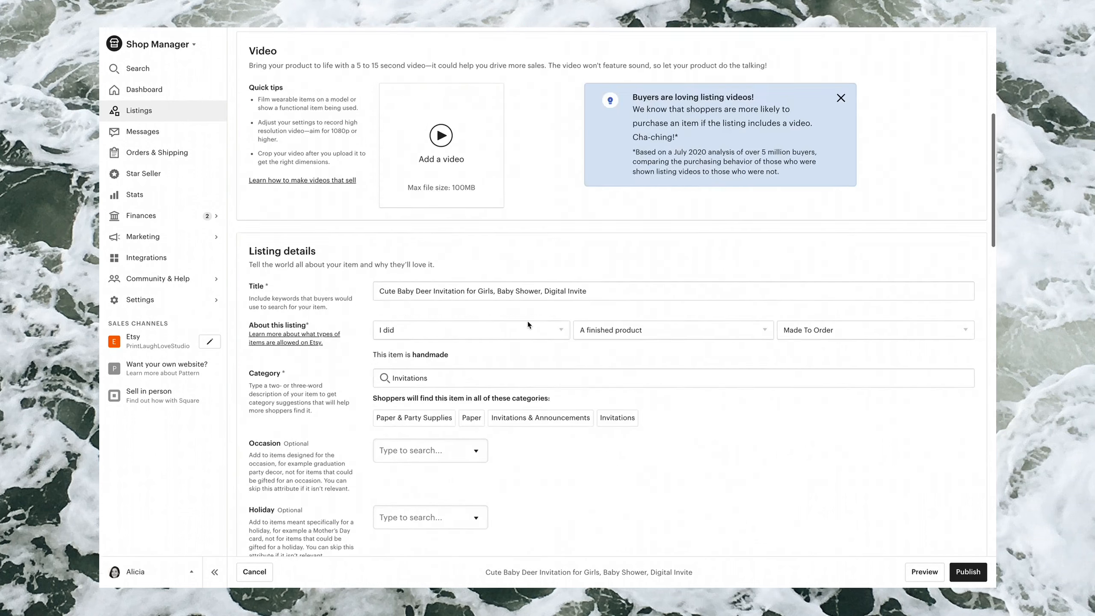
left_click(268, 45)
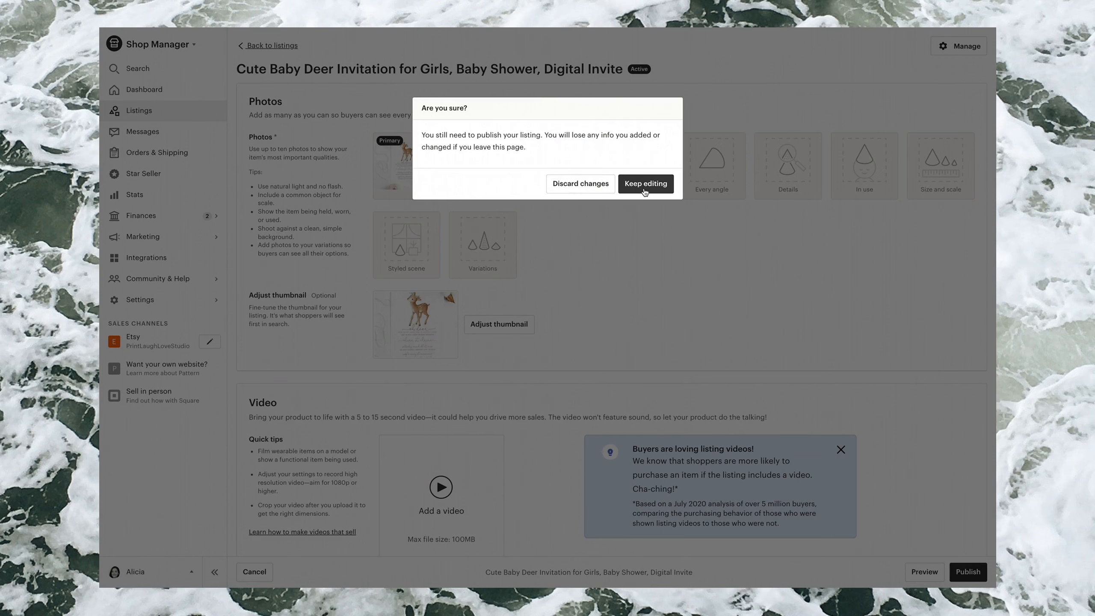
left_click(601, 189)
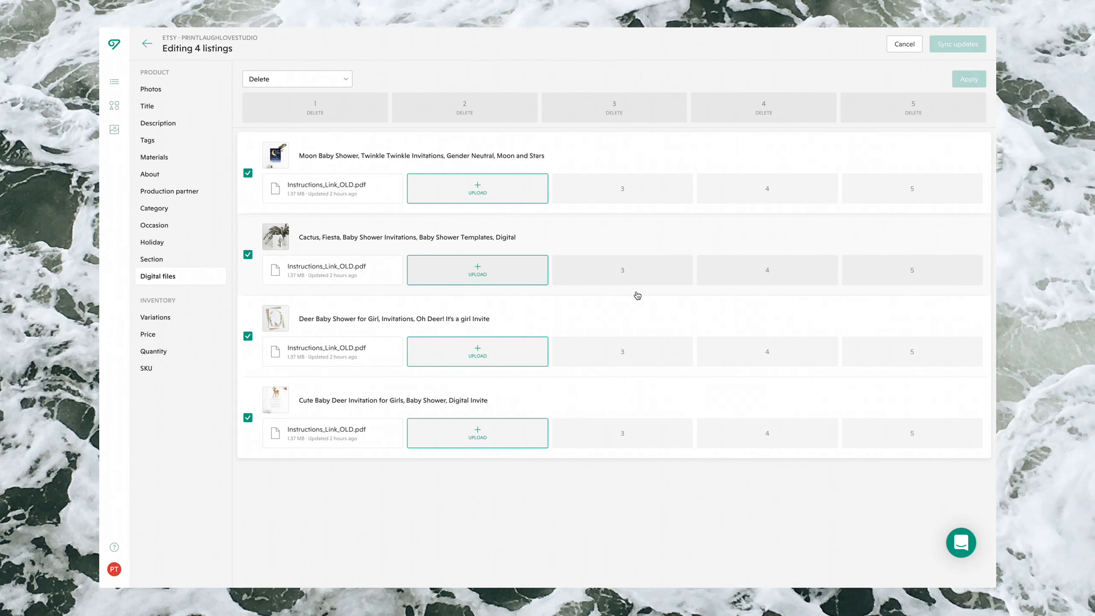
Add the tag 'Prints of Love' to all four listings
left_click(148, 140)
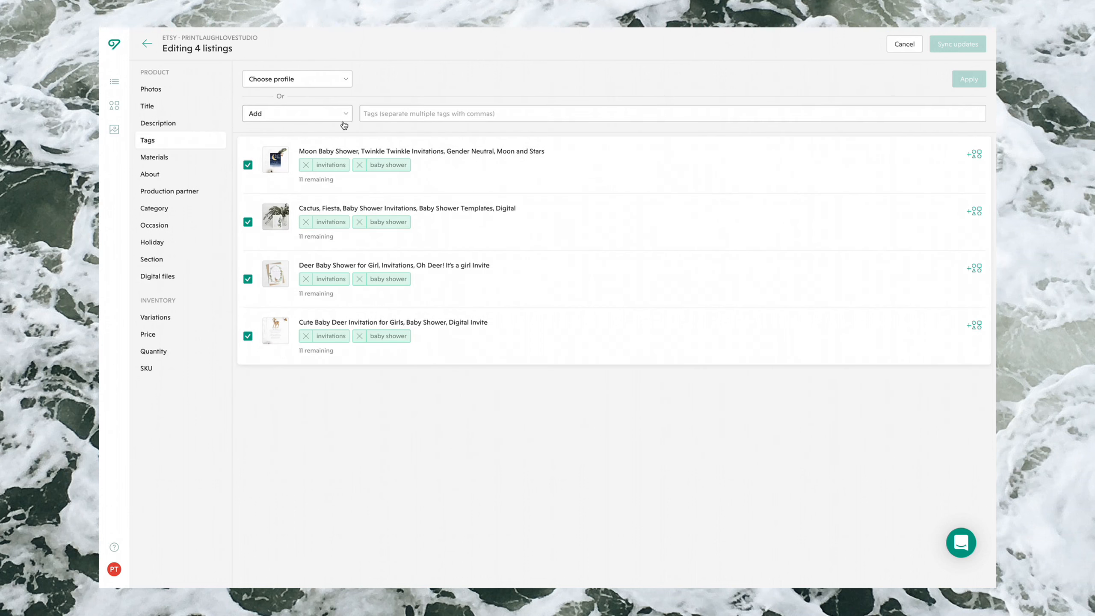
left_click(388, 114)
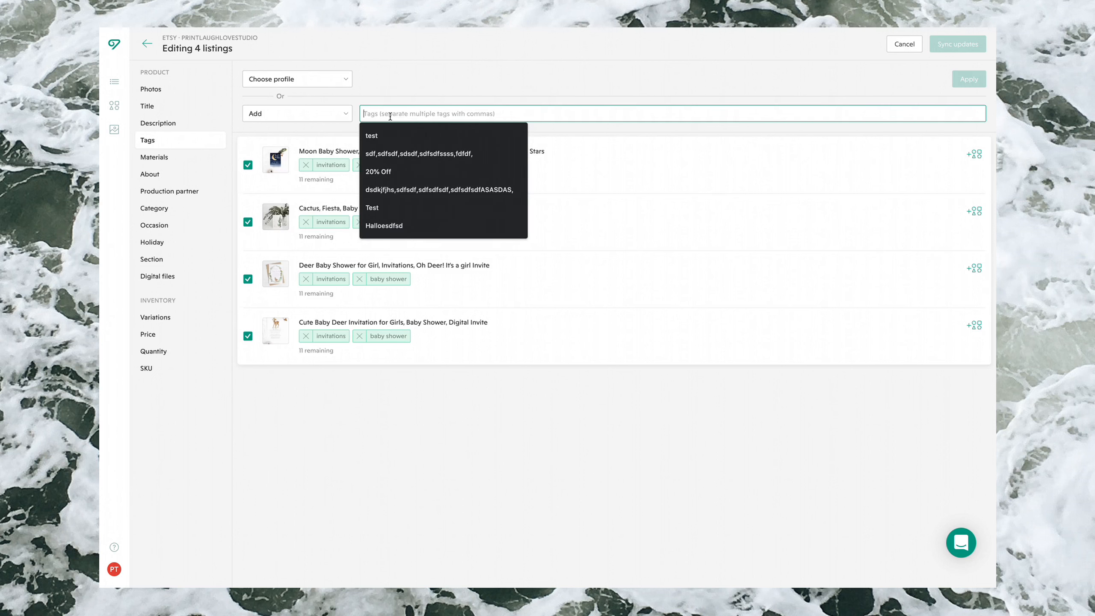
type("Prints")
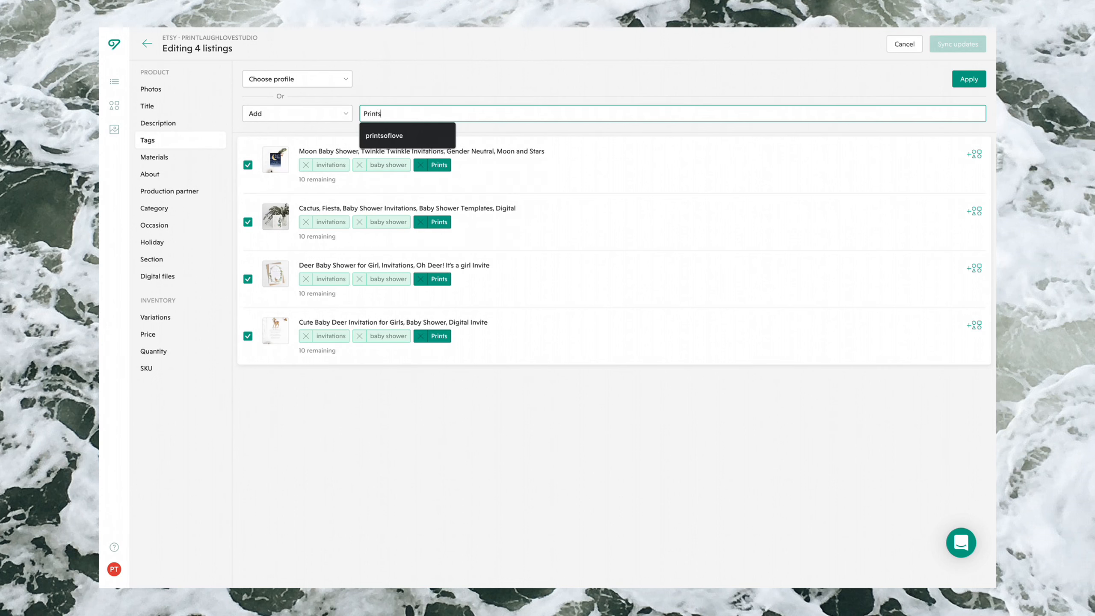
type(" of Love")
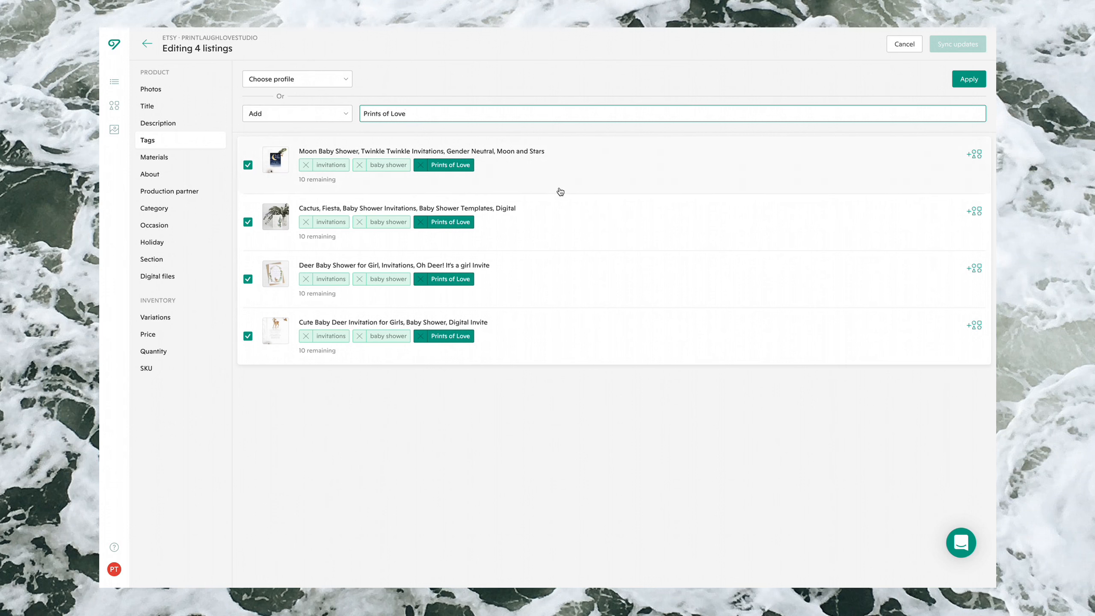
left_click(958, 82)
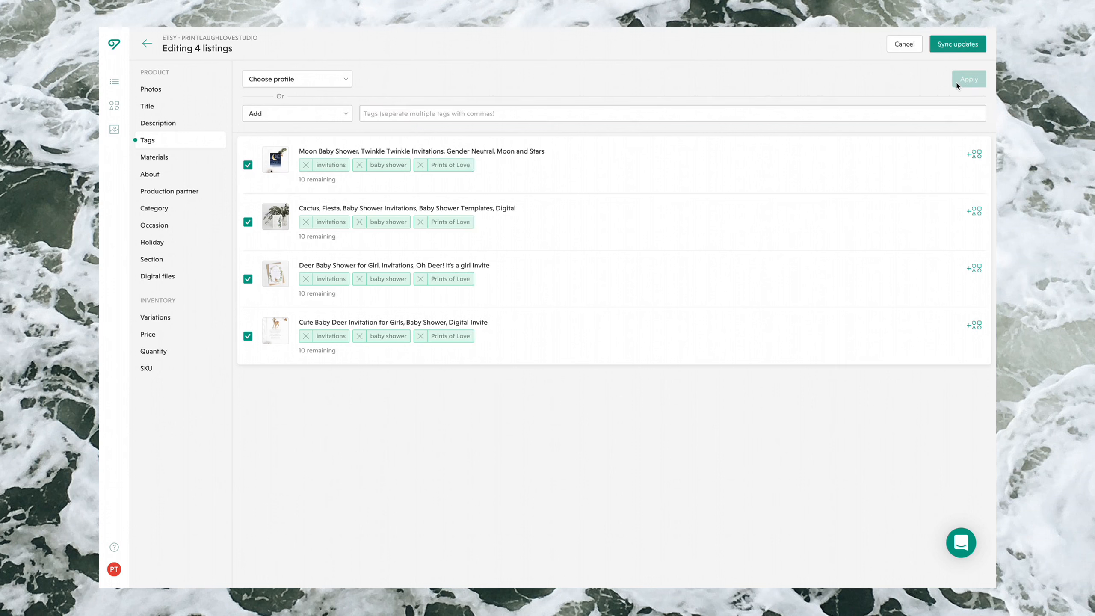
left_click(176, 193)
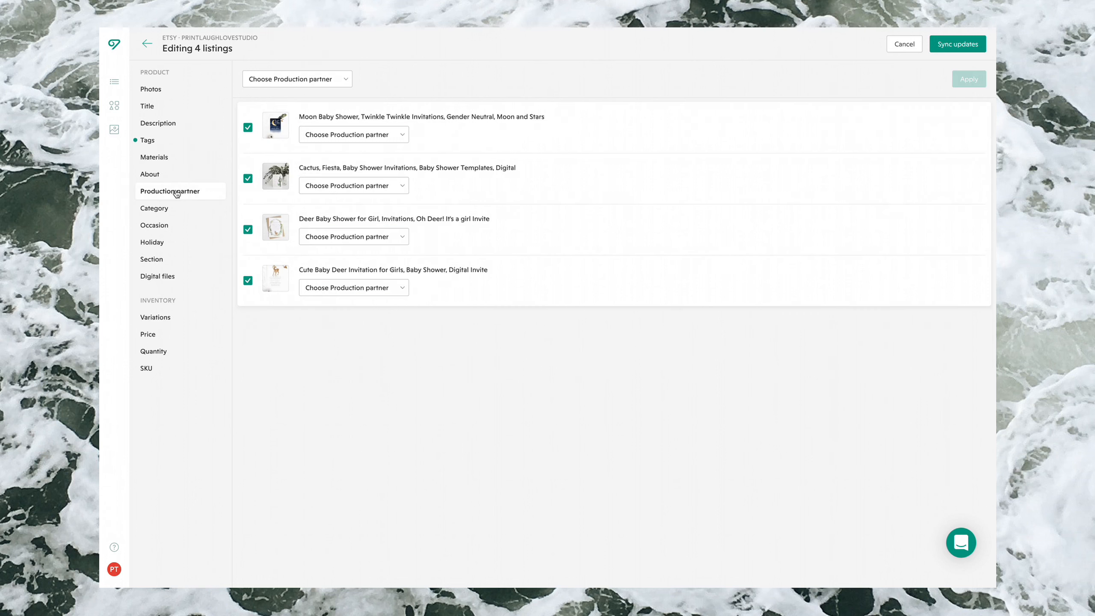
Assign Prints of Love as the production partner for all four listings
left_click(281, 80)
left_click(281, 124)
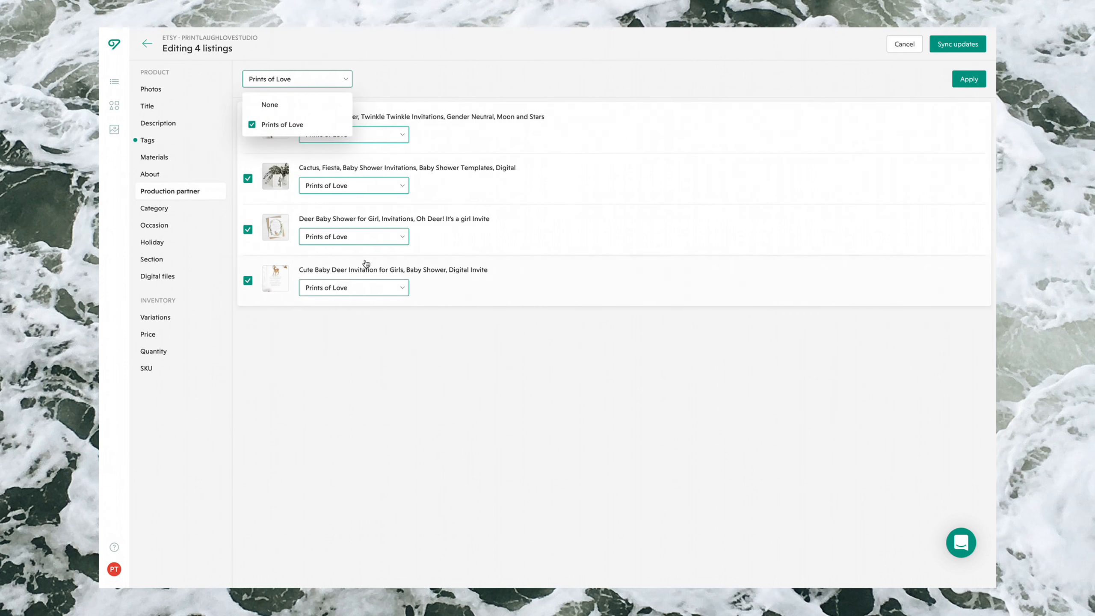
left_click(479, 362)
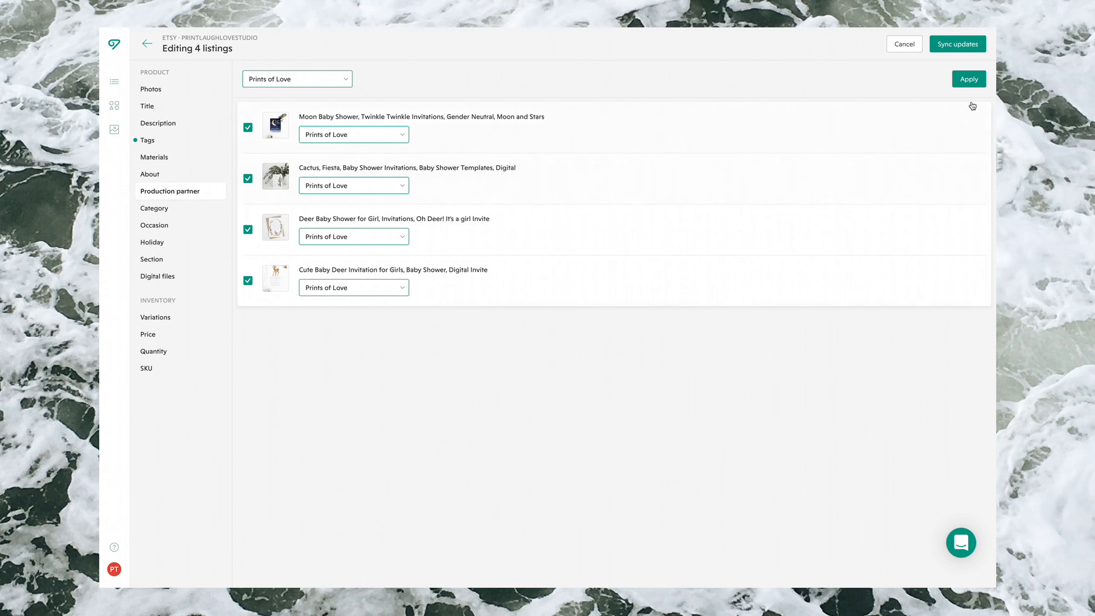
left_click(969, 79)
Set the occasion of all four listings to Baby Shower
left_click(152, 223)
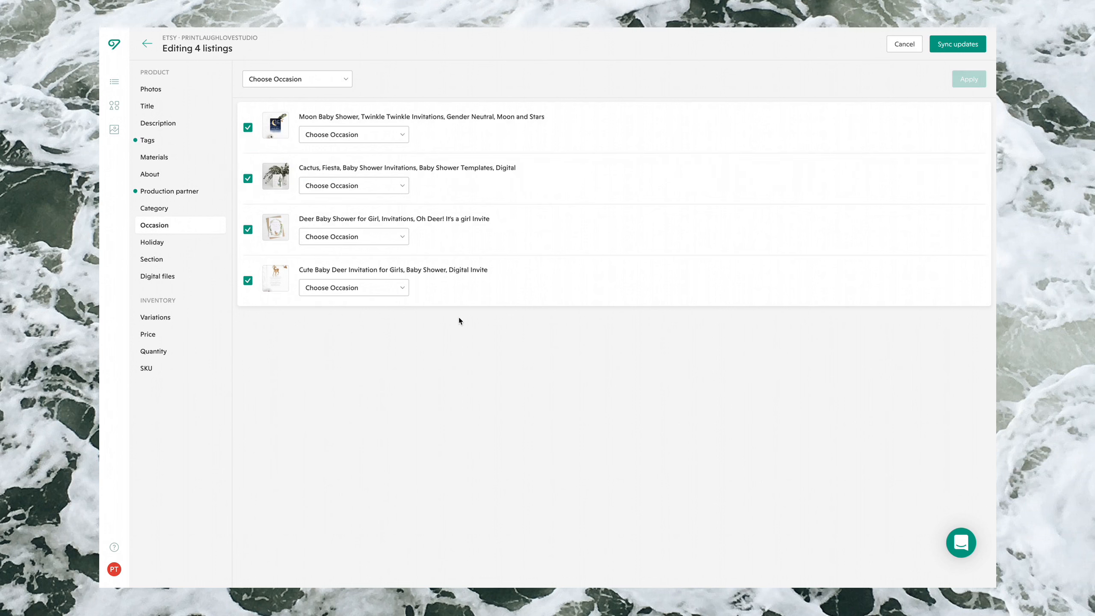
left_click(303, 88)
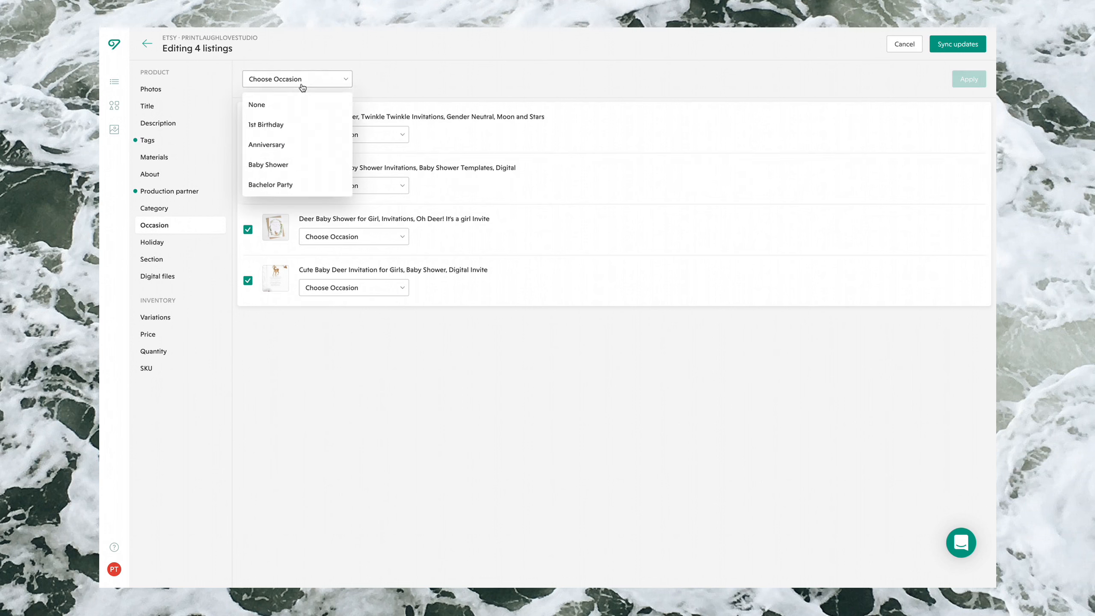
left_click(284, 164)
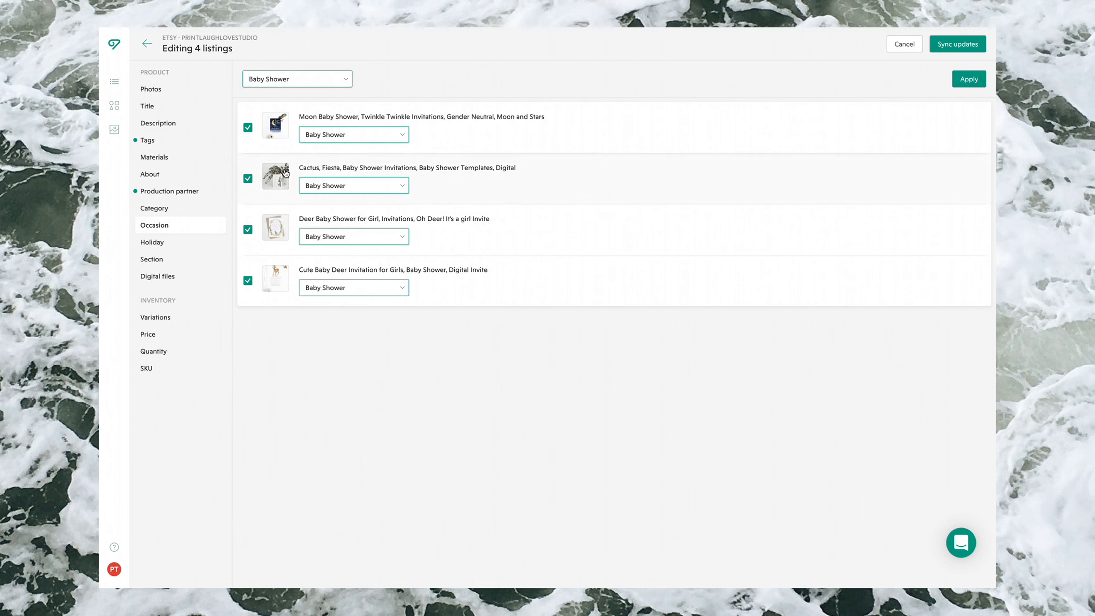
left_click(967, 81)
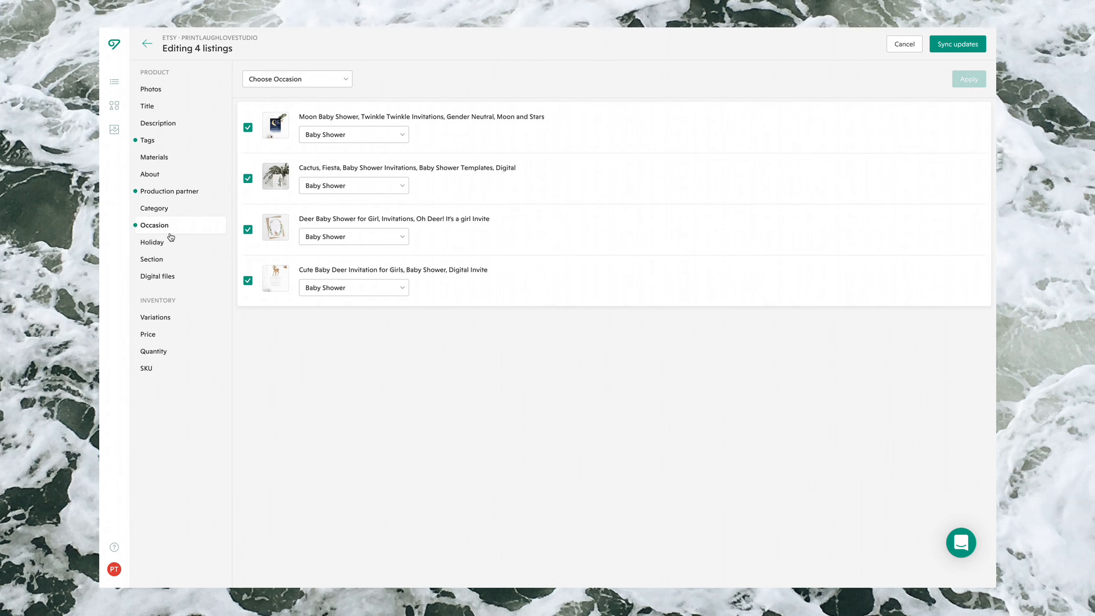
left_click(149, 334)
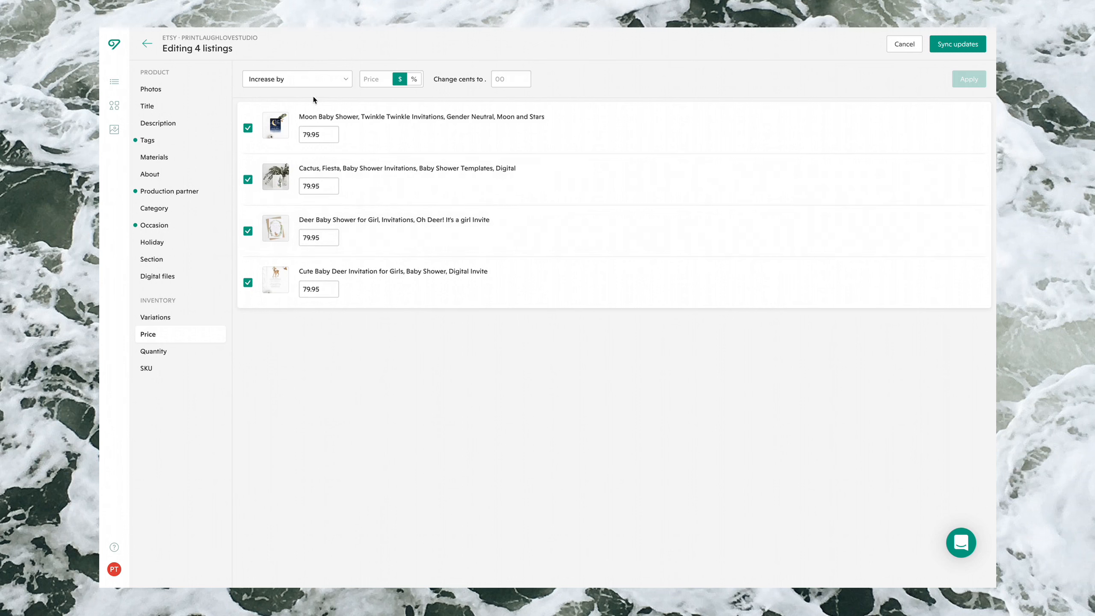
Decrease all four prices by 20% with cents set to 00, making each 63.00
left_click(310, 83)
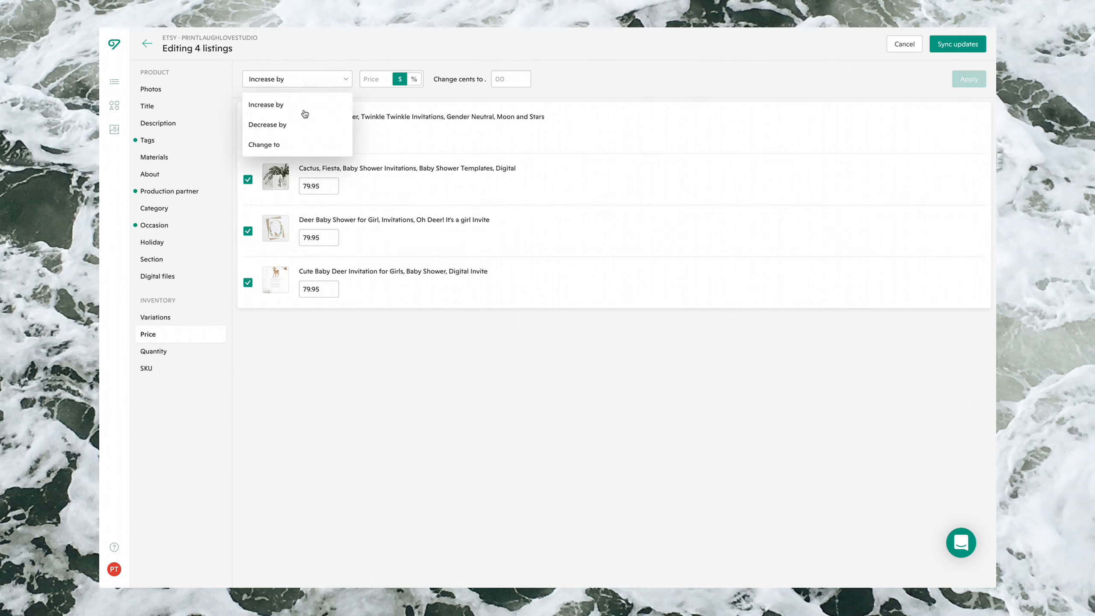
left_click(298, 125)
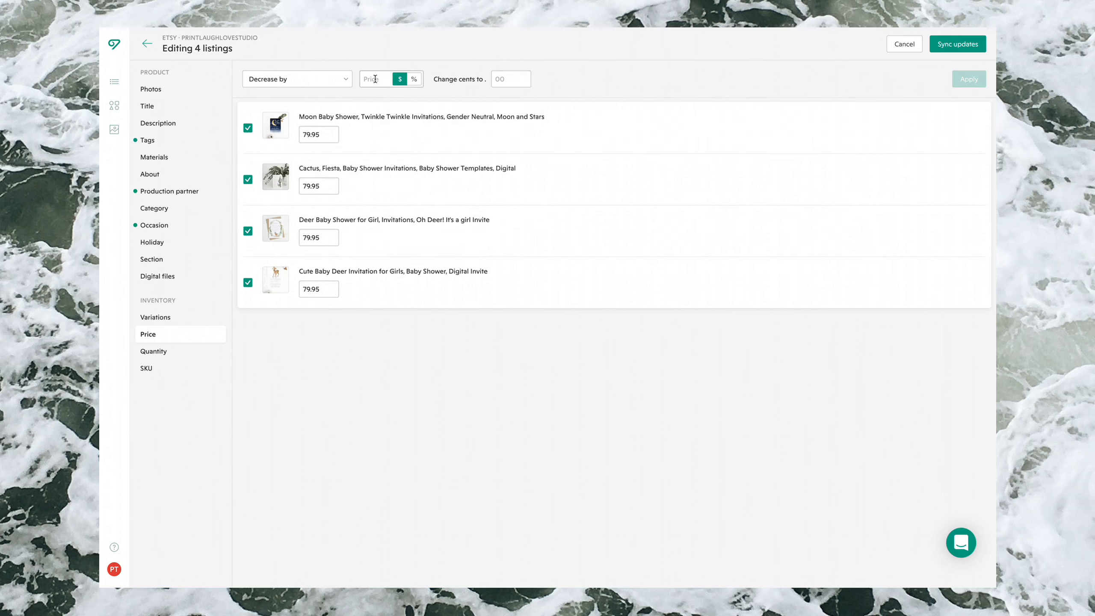
left_click(376, 79)
left_click(414, 79)
left_click(387, 80)
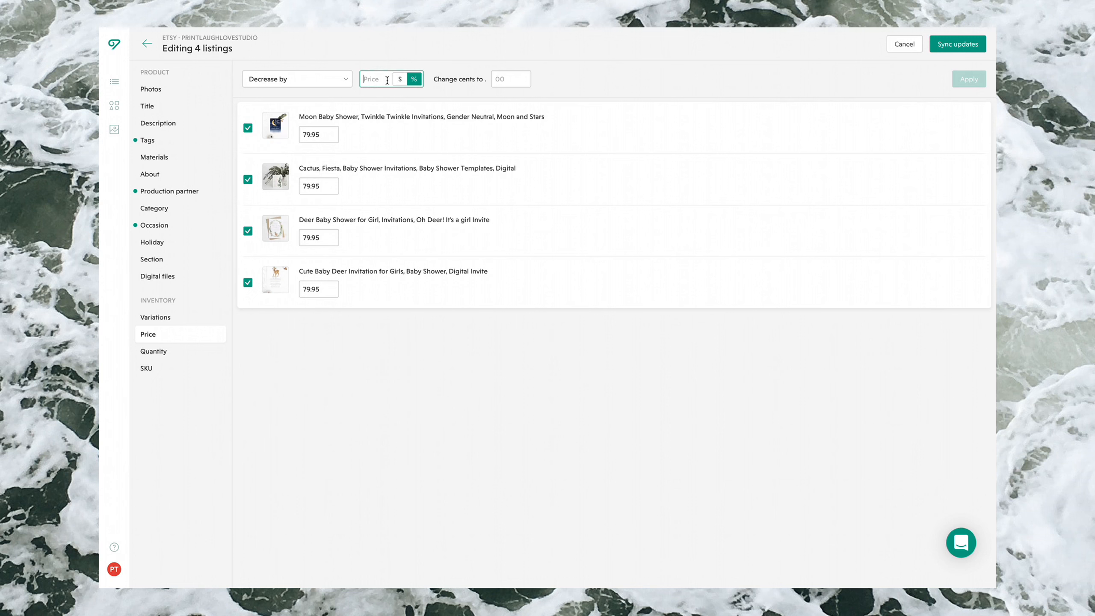
type("20")
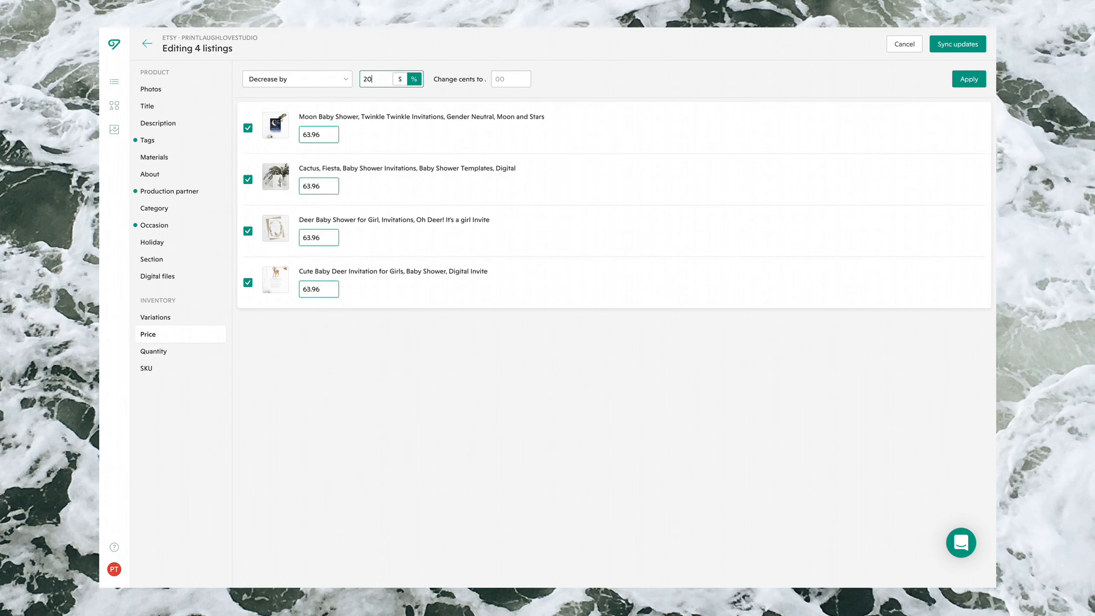
left_click(521, 79)
type("00")
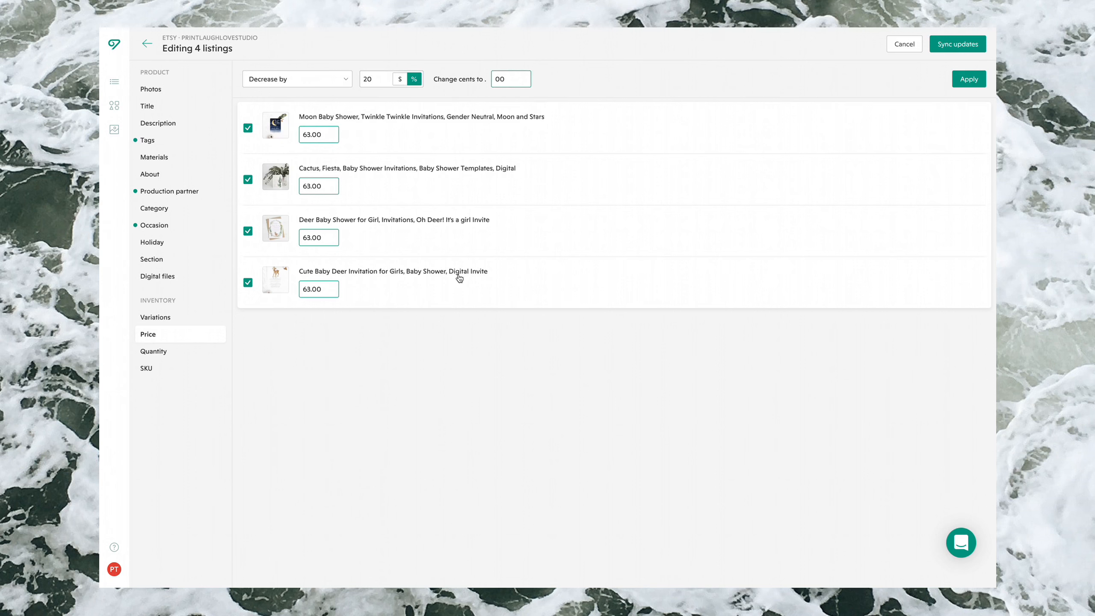
left_click(969, 80)
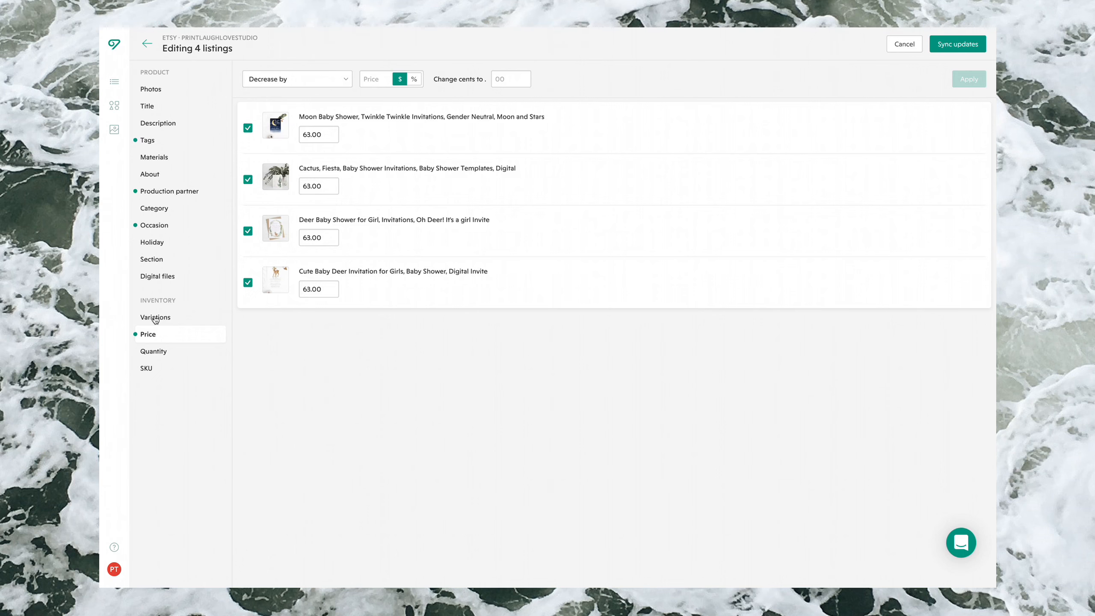
Sync the updated listings to Etsy and go to the Variations profiles
left_click(944, 44)
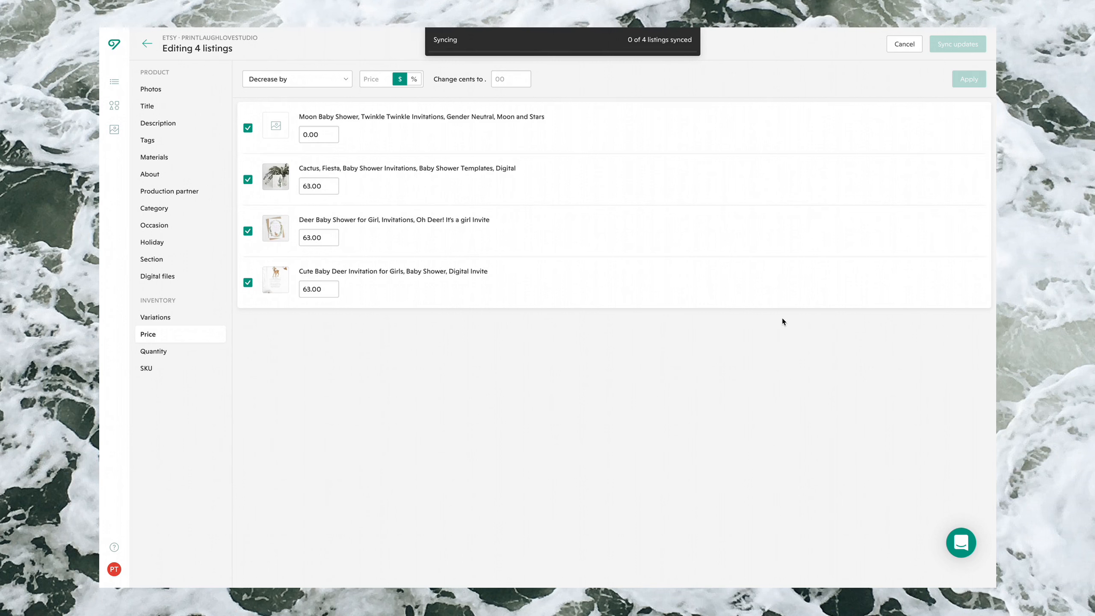
left_click(113, 107)
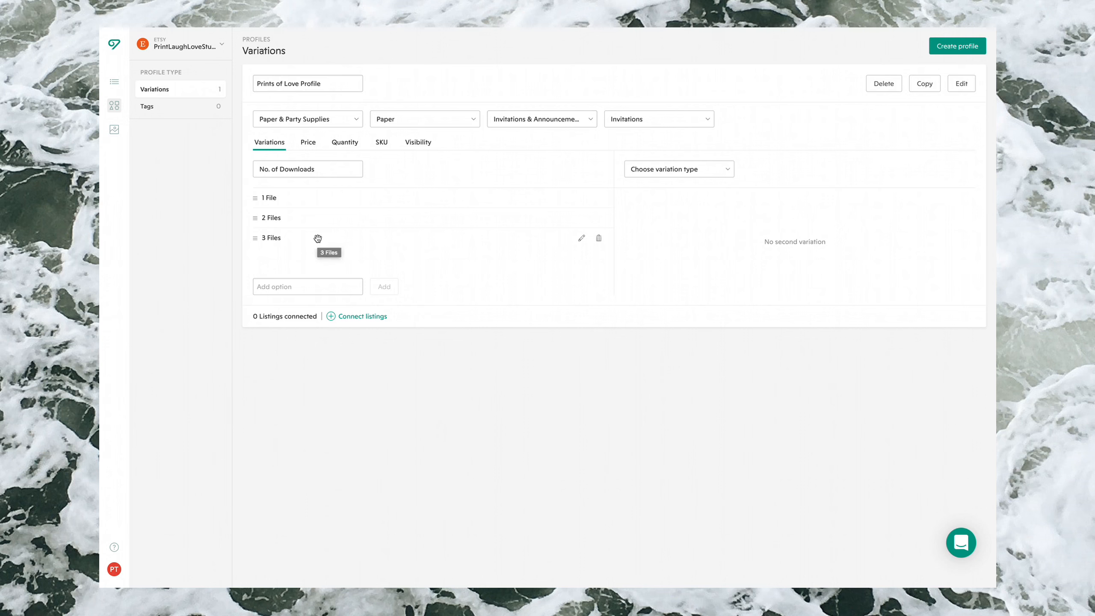
Review the 5.00/8.00/10.00 download prices and connect the Cactus, Cute Baby Deer, Deer and Moon listings
left_click(306, 145)
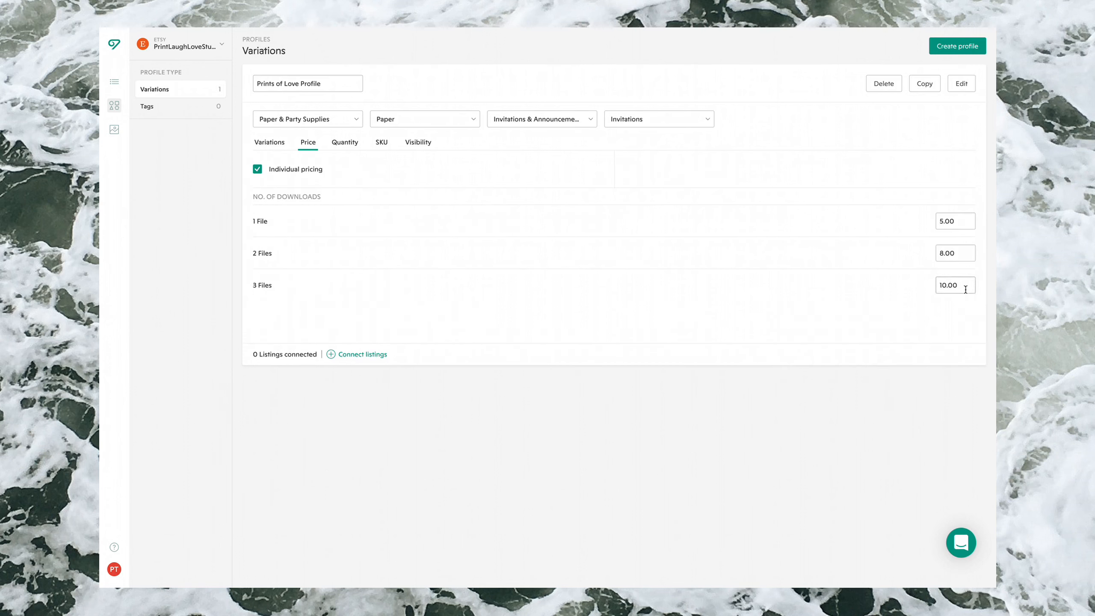
left_click(272, 143)
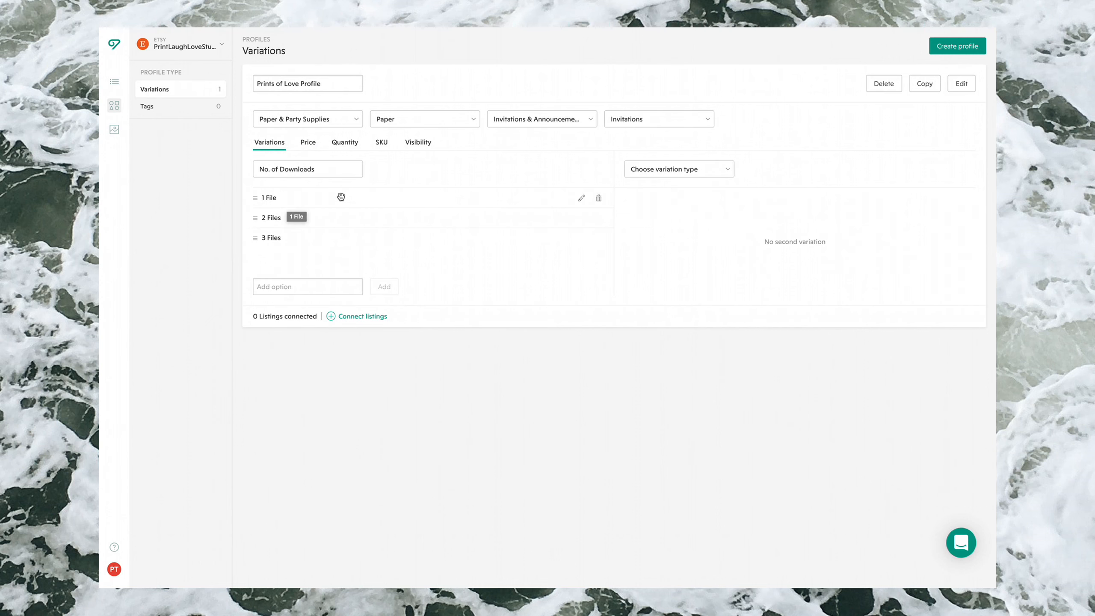
left_click(312, 143)
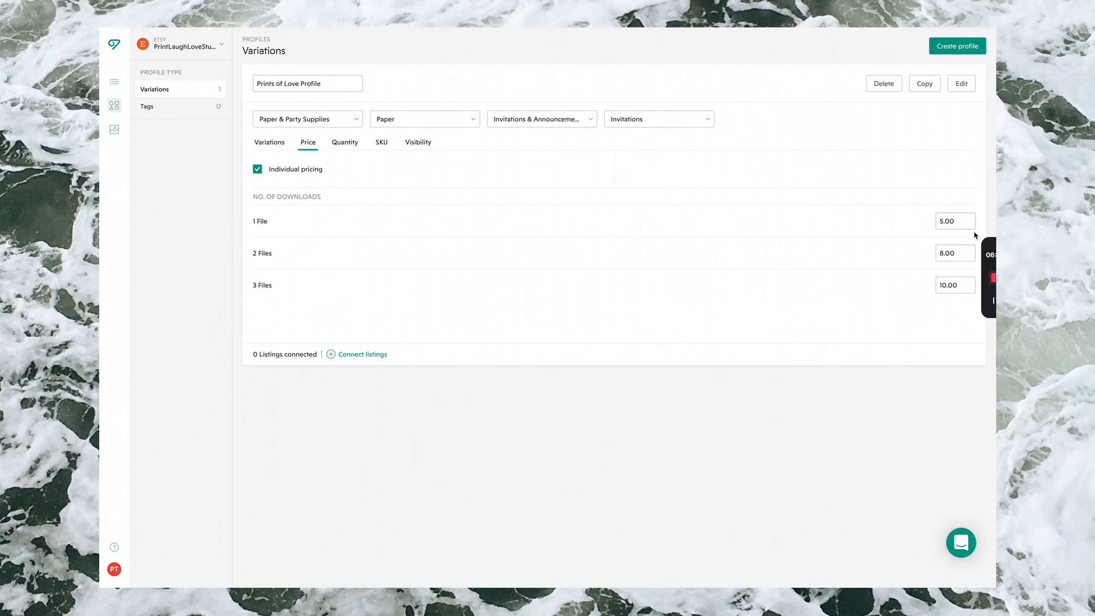
left_click(349, 354)
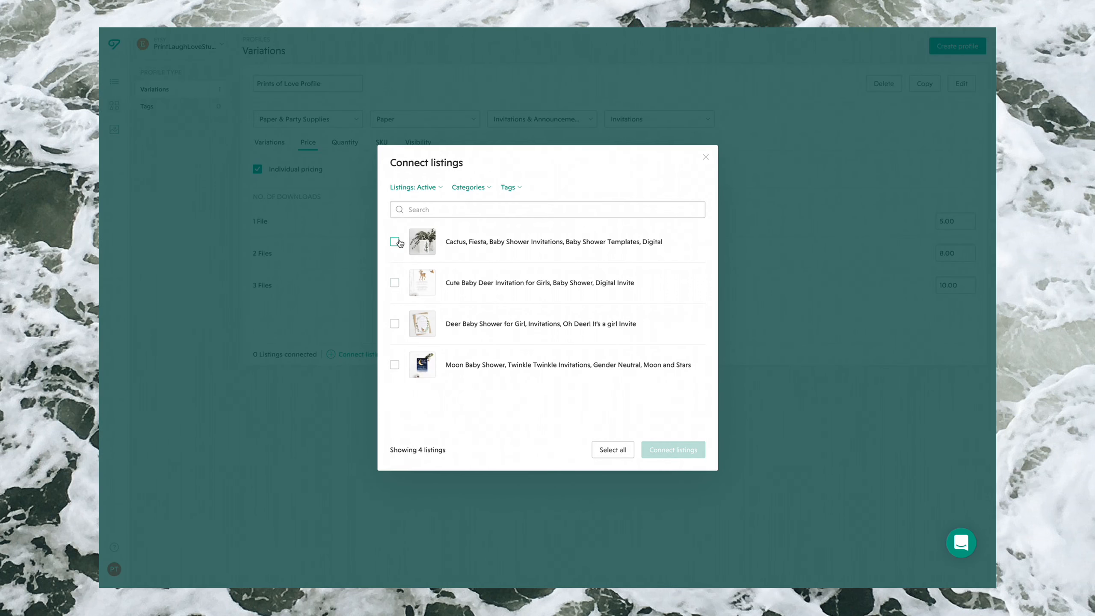
left_click(395, 241)
left_click(394, 283)
left_click(395, 324)
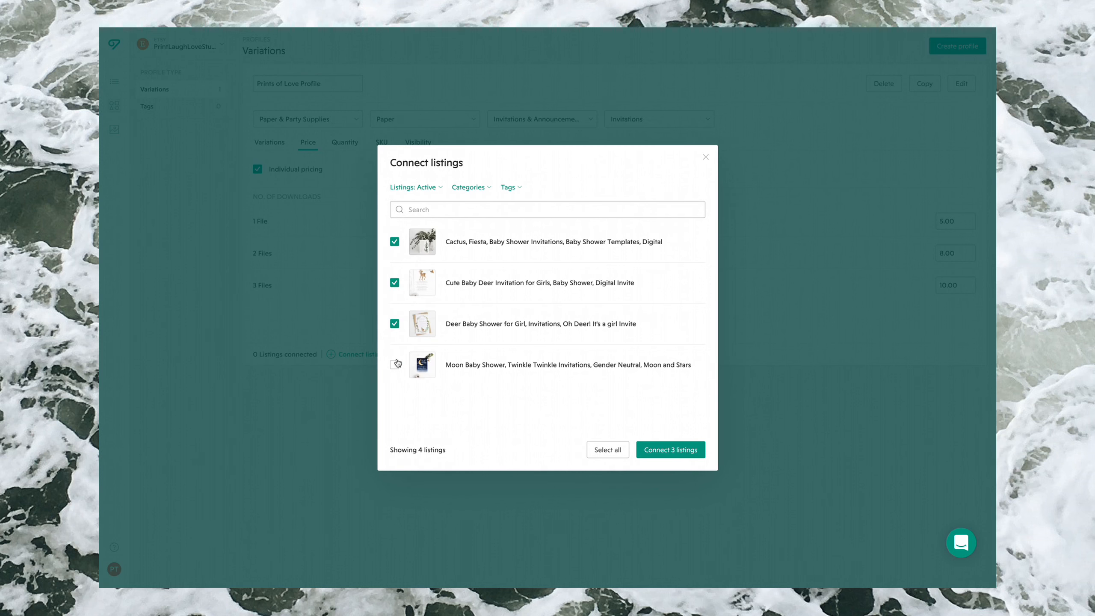
left_click(394, 365)
left_click(666, 456)
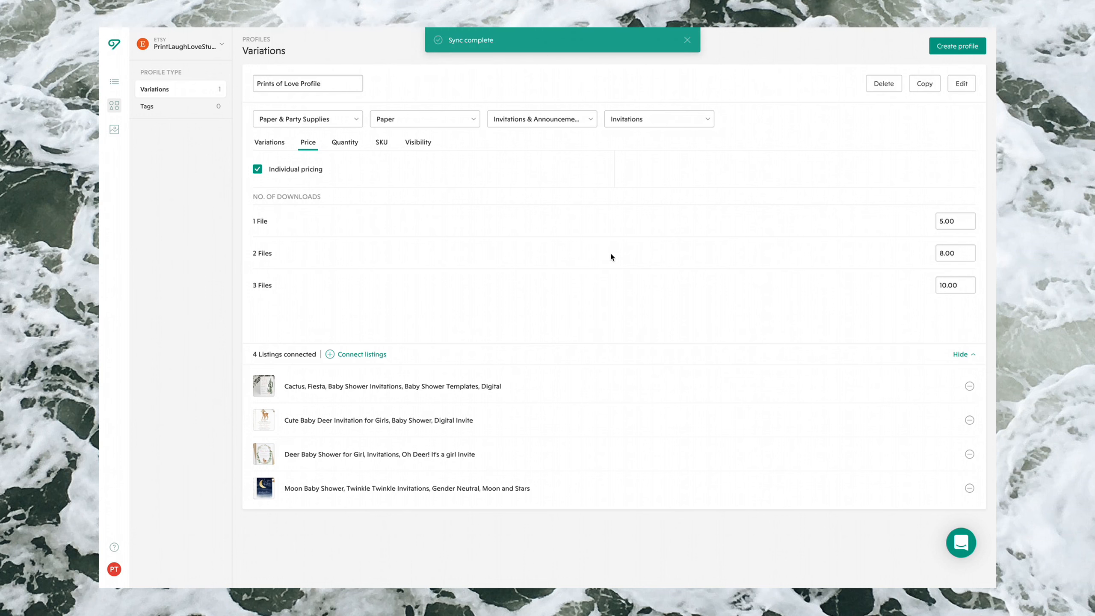
Cut out the deer invitation photo from the photo library by removing its background
left_click(120, 135)
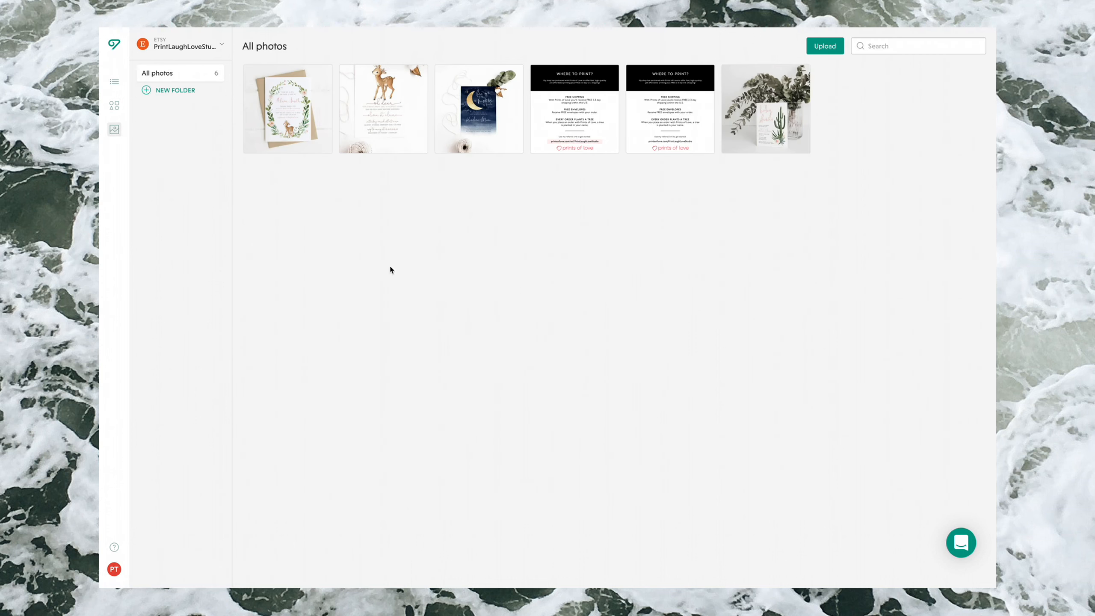
mouse_move(279, 111)
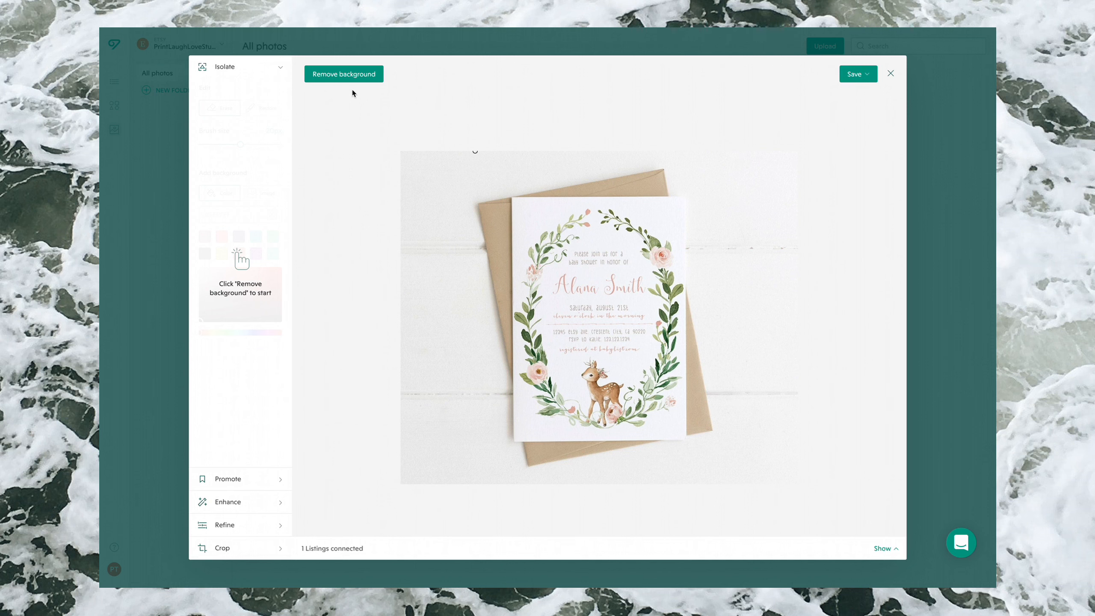
left_click(328, 78)
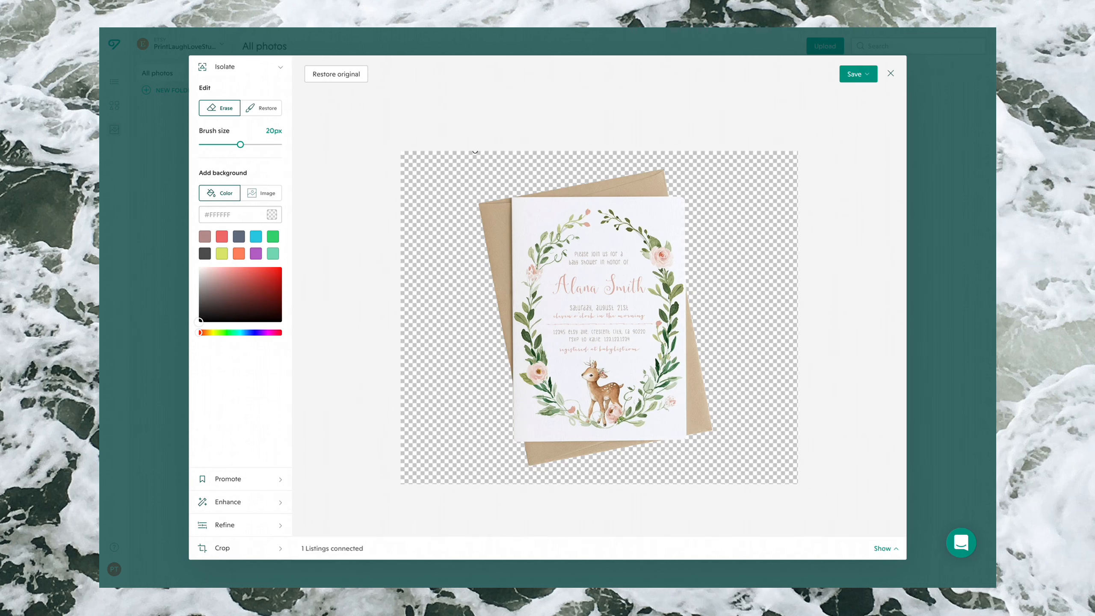
Try red, purple, orange and green solid backgrounds behind the cut-out invitation
left_click(222, 237)
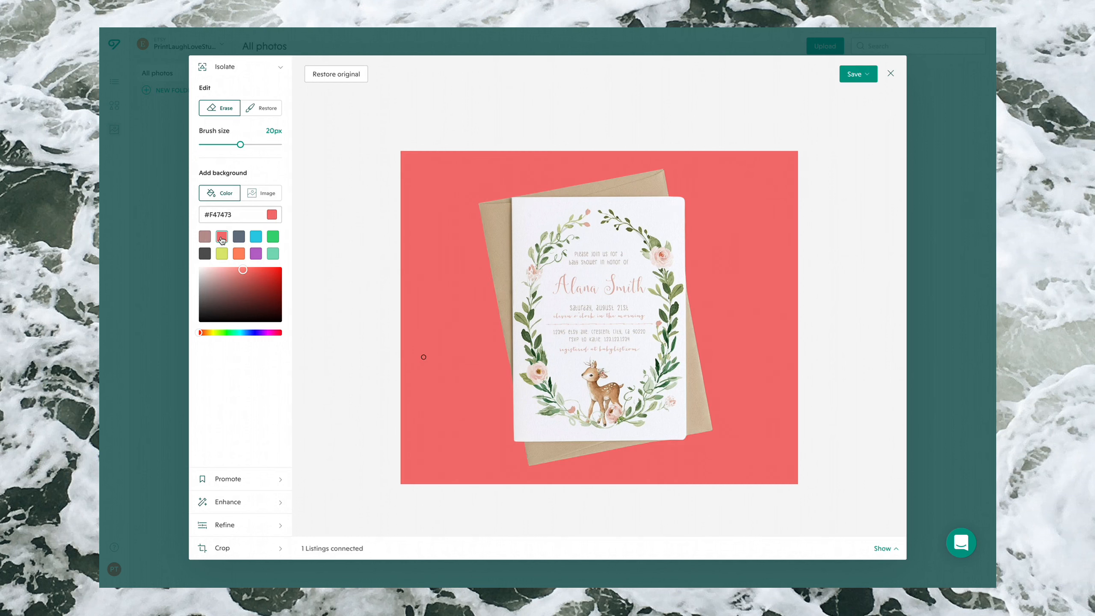
left_click(256, 254)
left_click(238, 255)
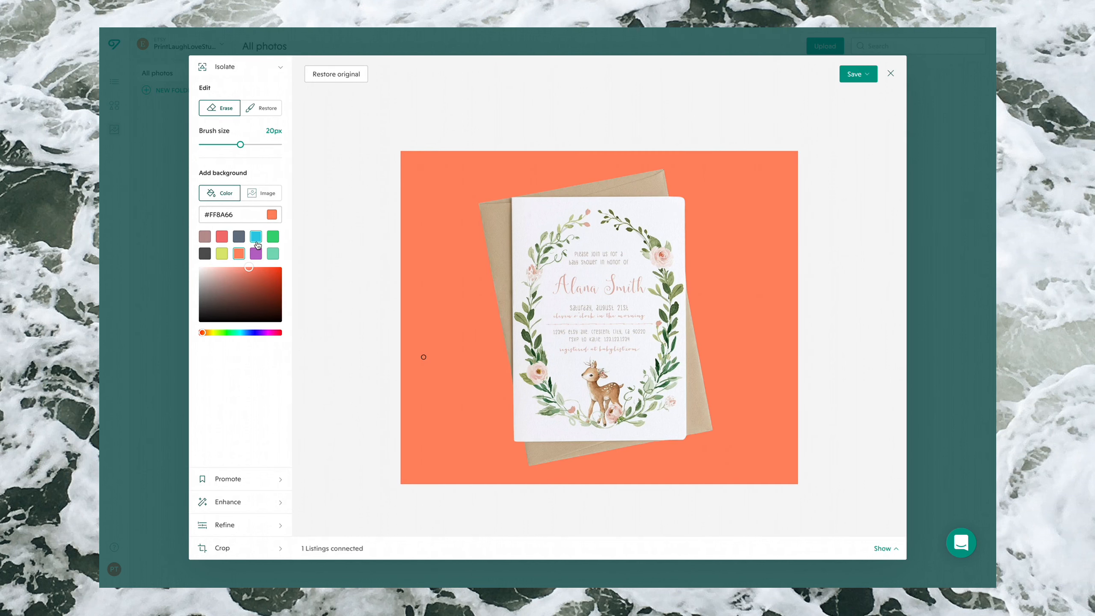
left_click(273, 238)
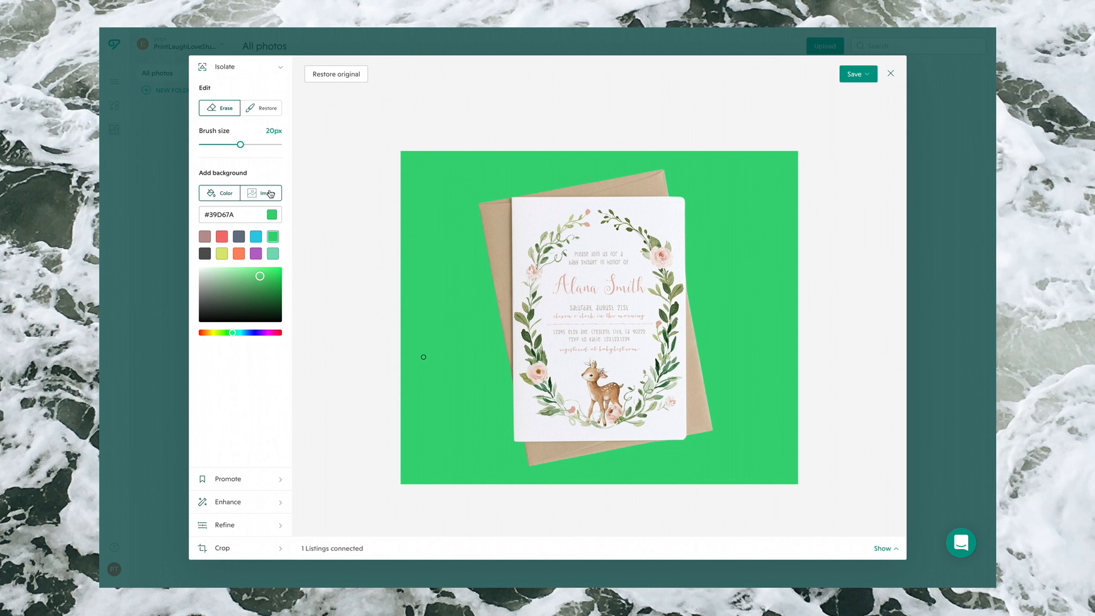
Search the photo library for 'holiday' and set the pine-and-berries photo as the background
left_click(270, 194)
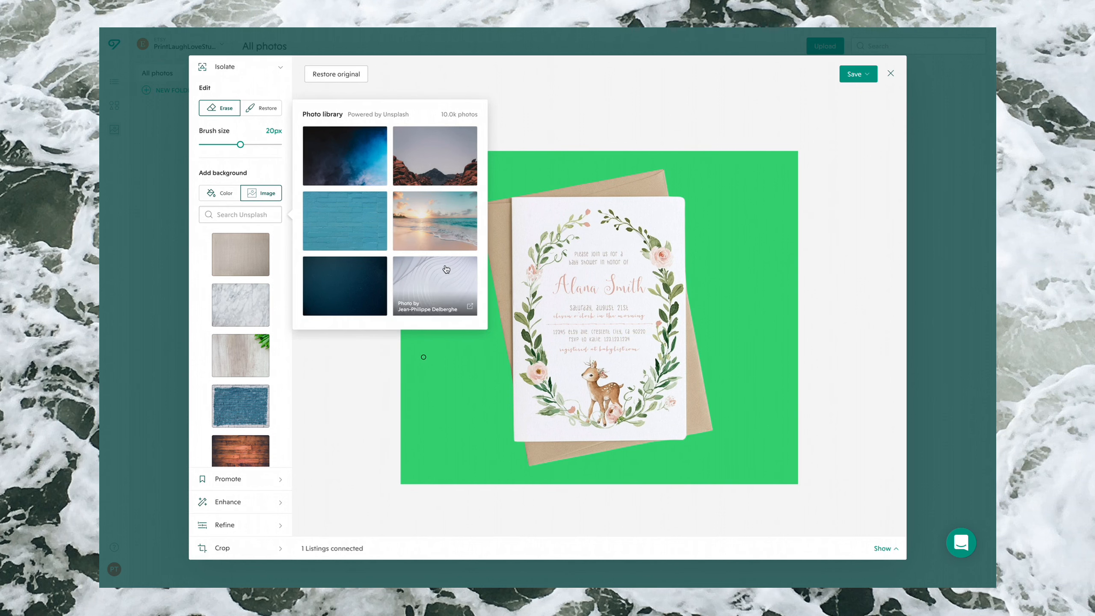
scroll(409, 211, "down", 3)
left_click(421, 211)
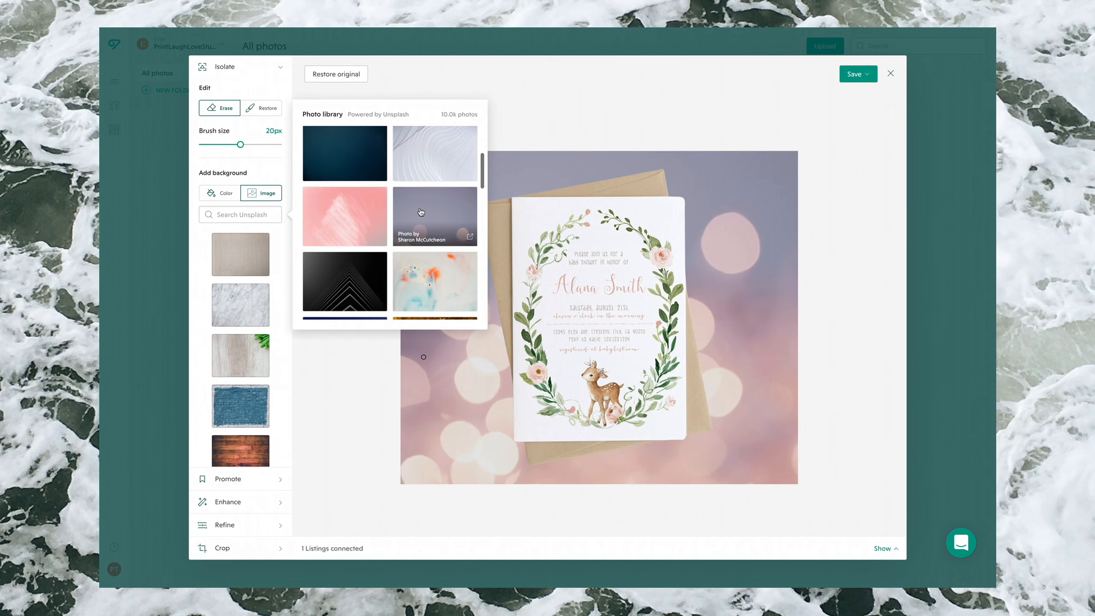
left_click(329, 207)
left_click(262, 216)
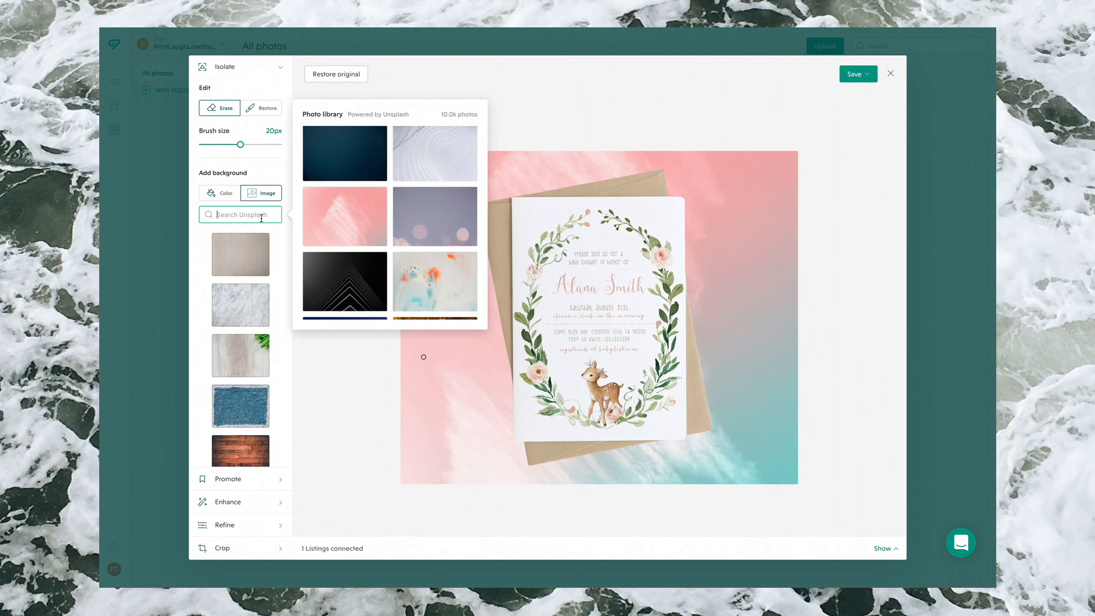
type("holiday")
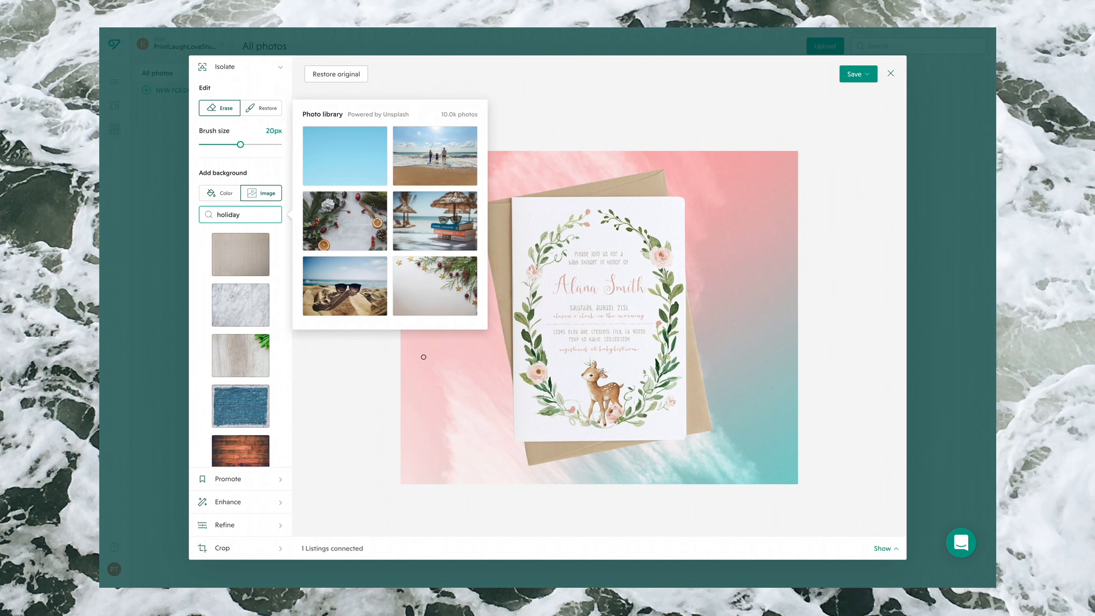
left_click(344, 223)
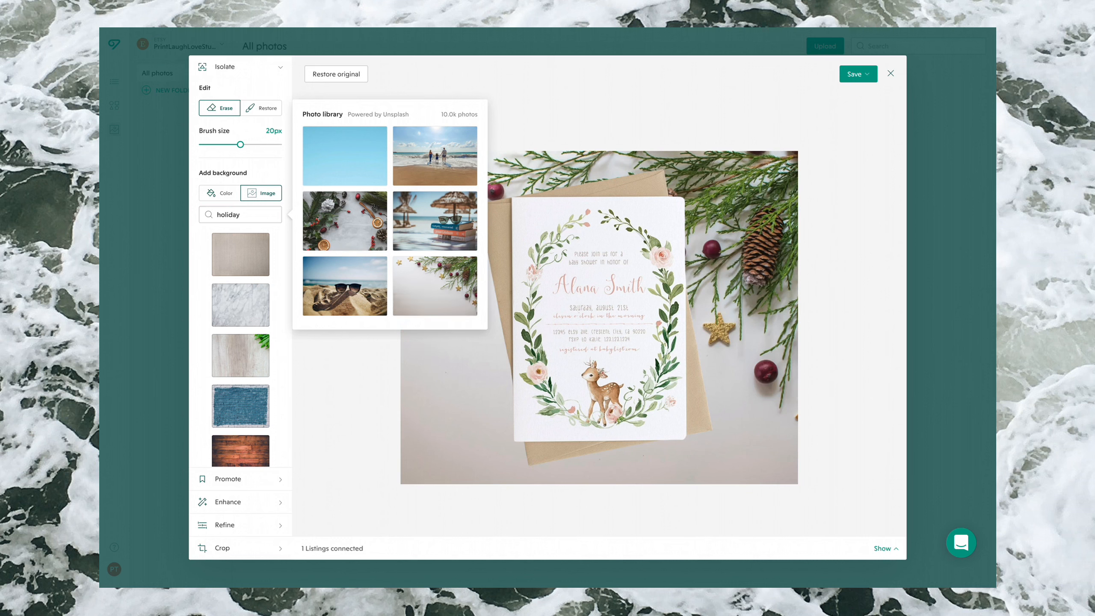
left_click(819, 278)
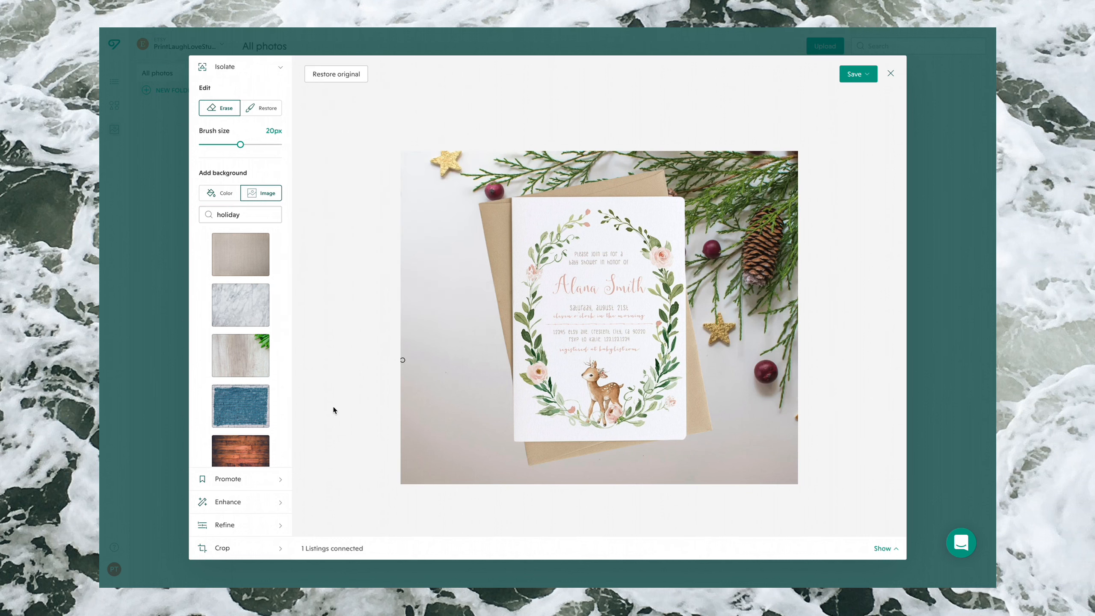
scroll(239, 412, "down", 3)
Add a pill-shaped Sale badge, enlarged and placed at the photo's top-left
left_click(236, 482)
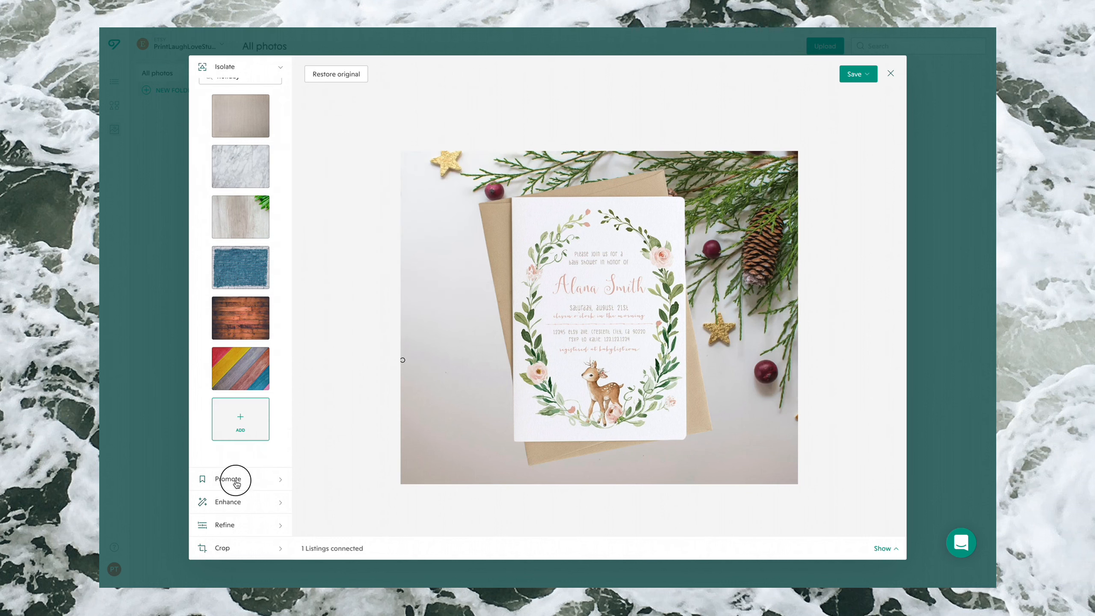
left_click(241, 173)
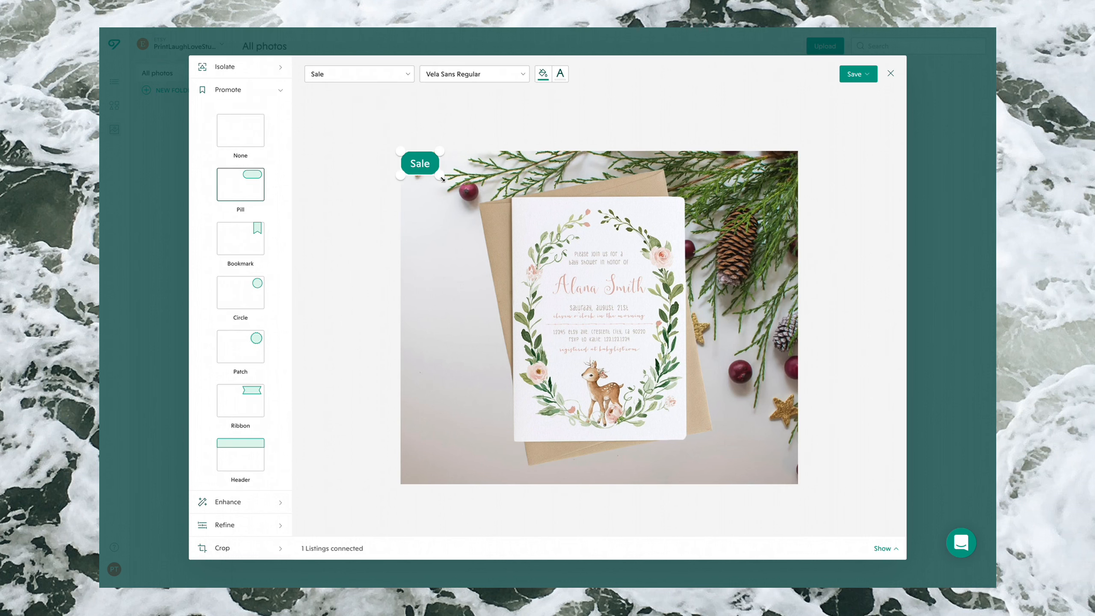
left_click_drag(442, 178, 470, 203)
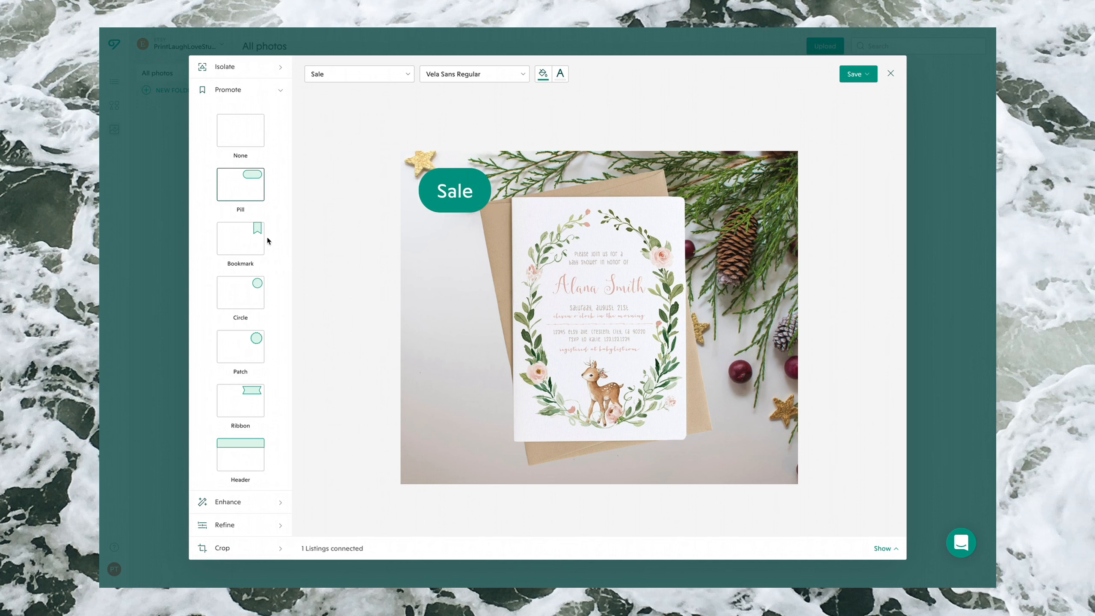
scroll(257, 381, "down", 1)
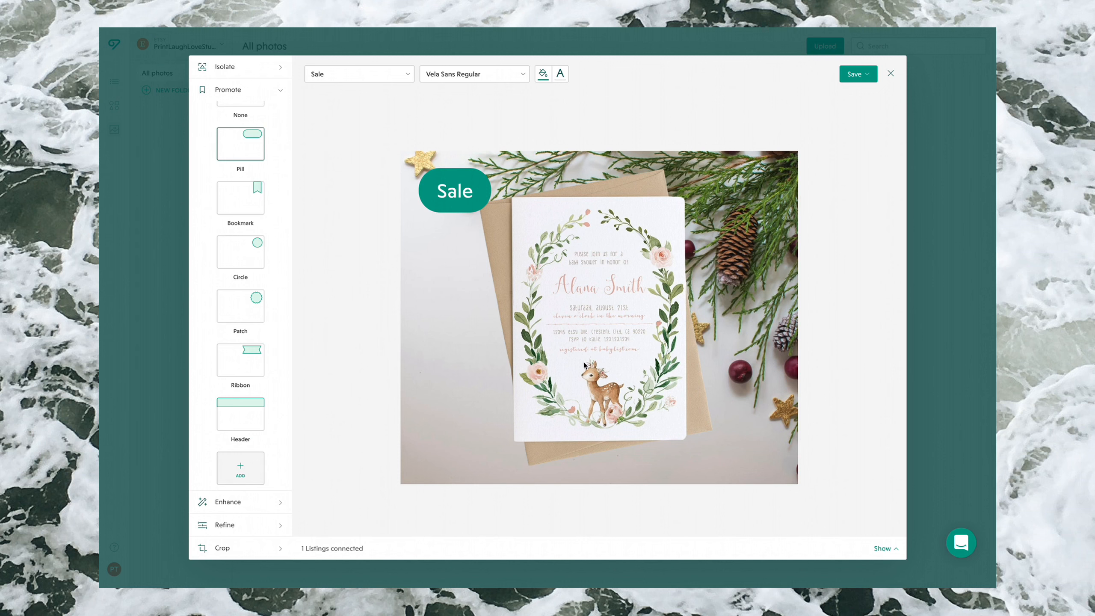
Try the 10% OFF, Free Shipping and More Options labels, then keep Sale
left_click(364, 74)
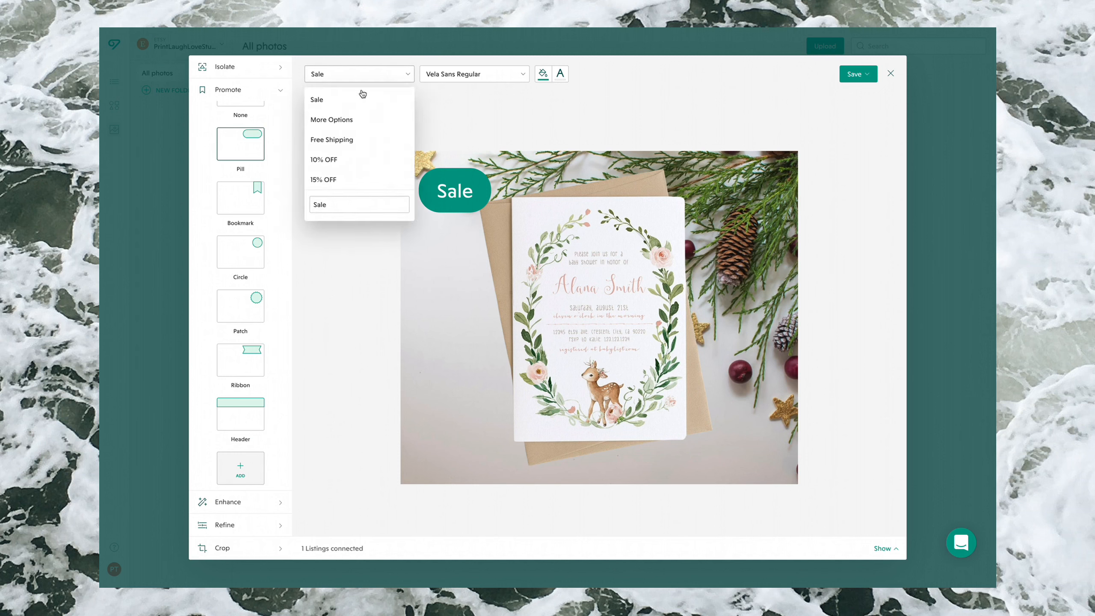
left_click(350, 160)
left_click(342, 77)
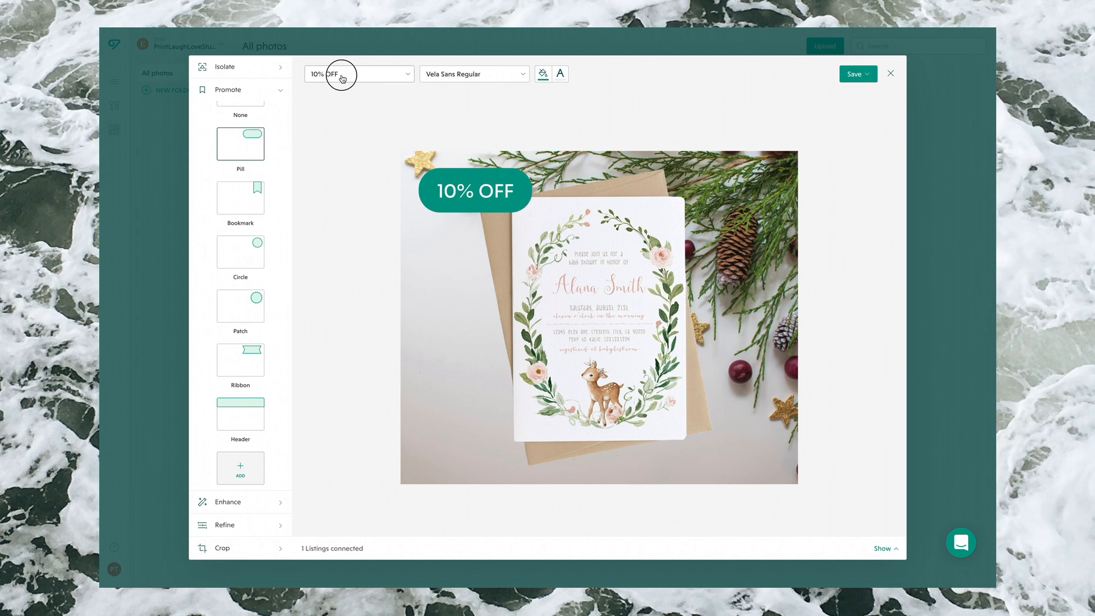
left_click(341, 140)
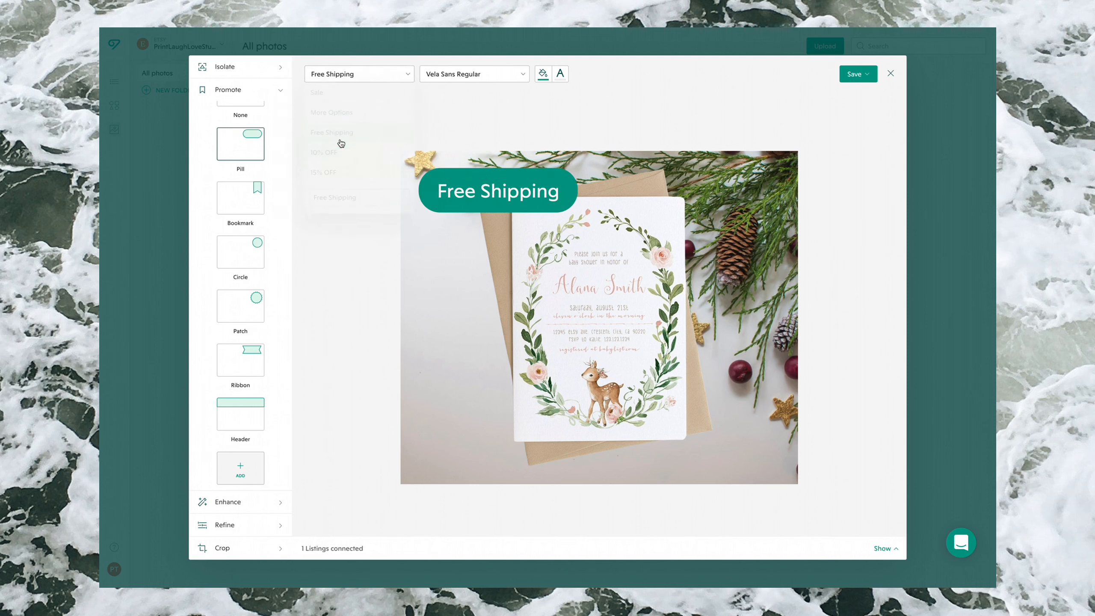
left_click(340, 78)
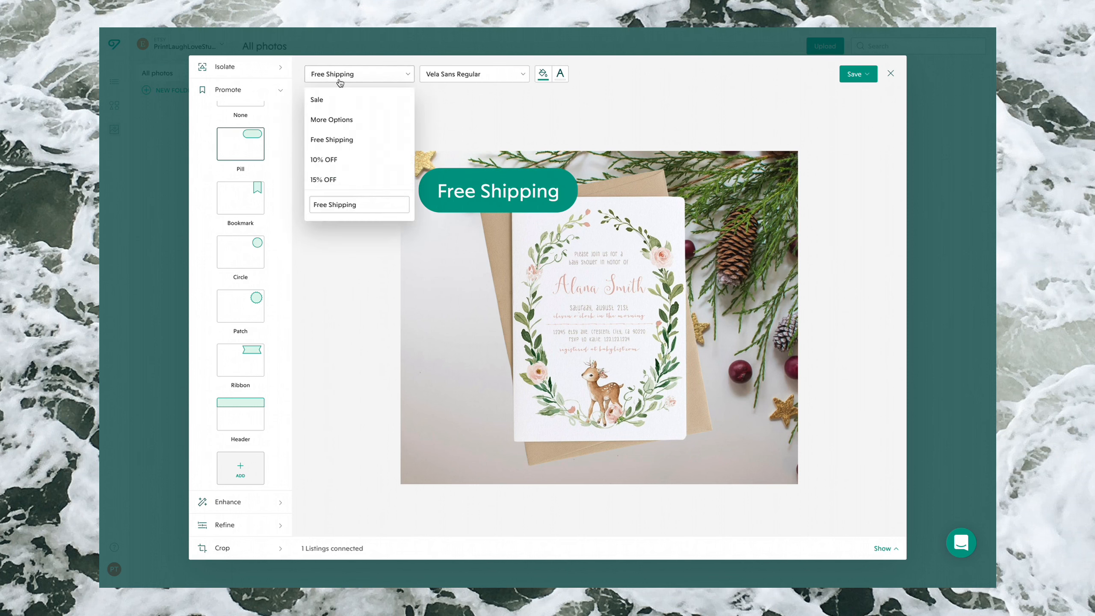
left_click(333, 120)
left_click(364, 76)
left_click(345, 98)
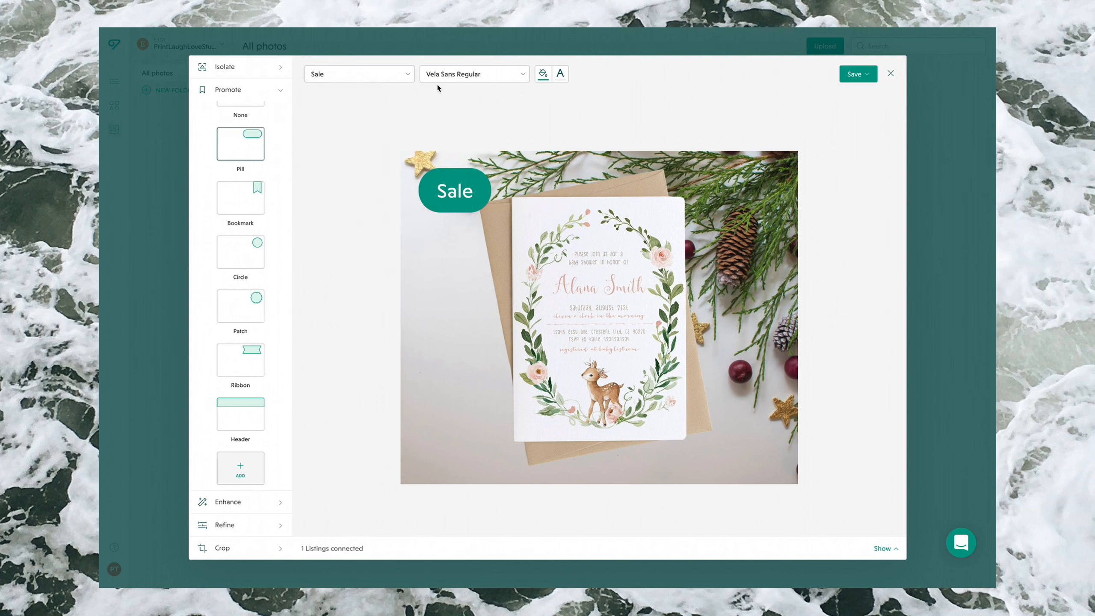
Set the badge fill colour to bright pure red
left_click(472, 76)
left_click(543, 74)
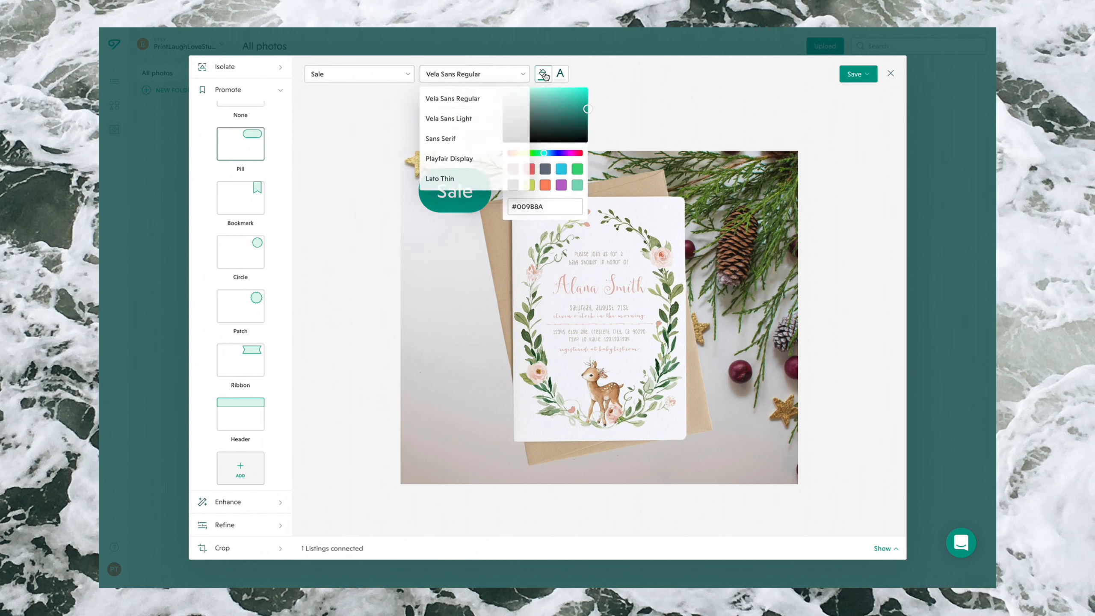
left_click(530, 171)
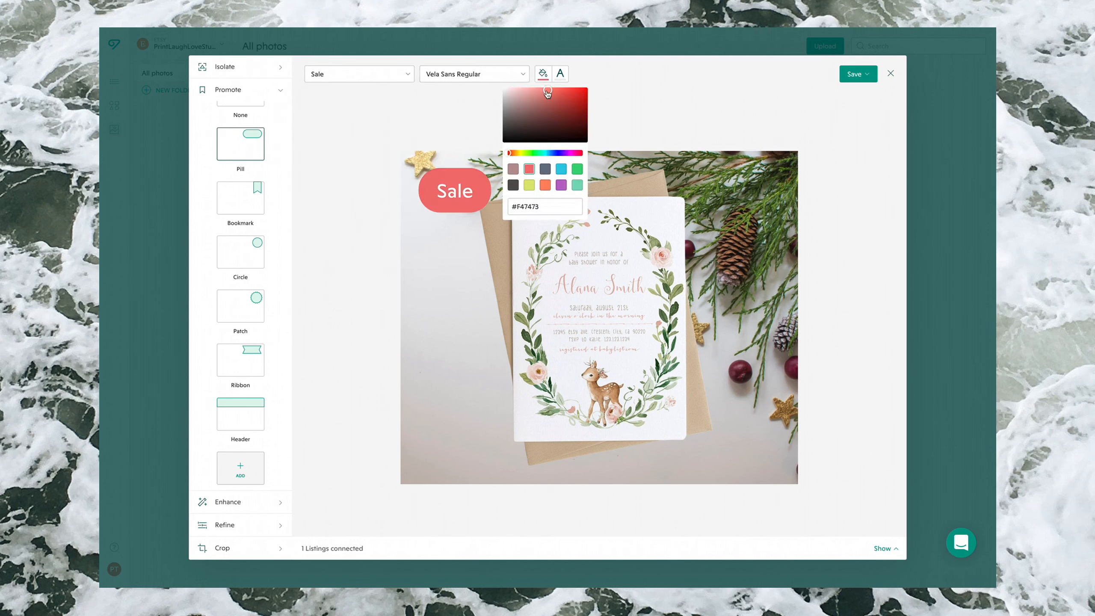
left_click(578, 91)
left_click(674, 170)
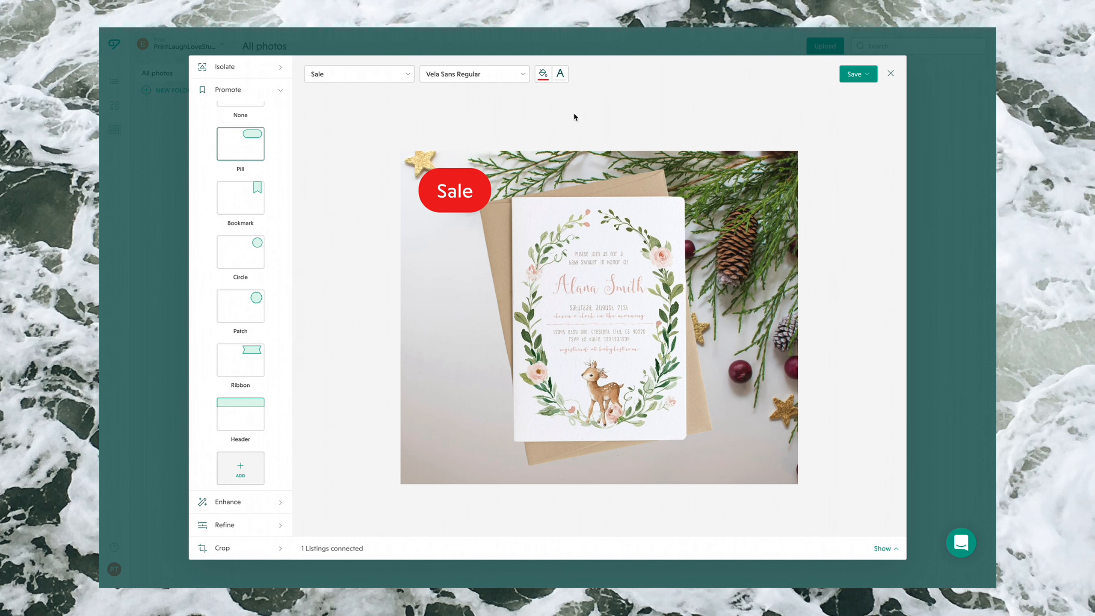
Close the photo editor without saving and go to the active listings
left_click(890, 74)
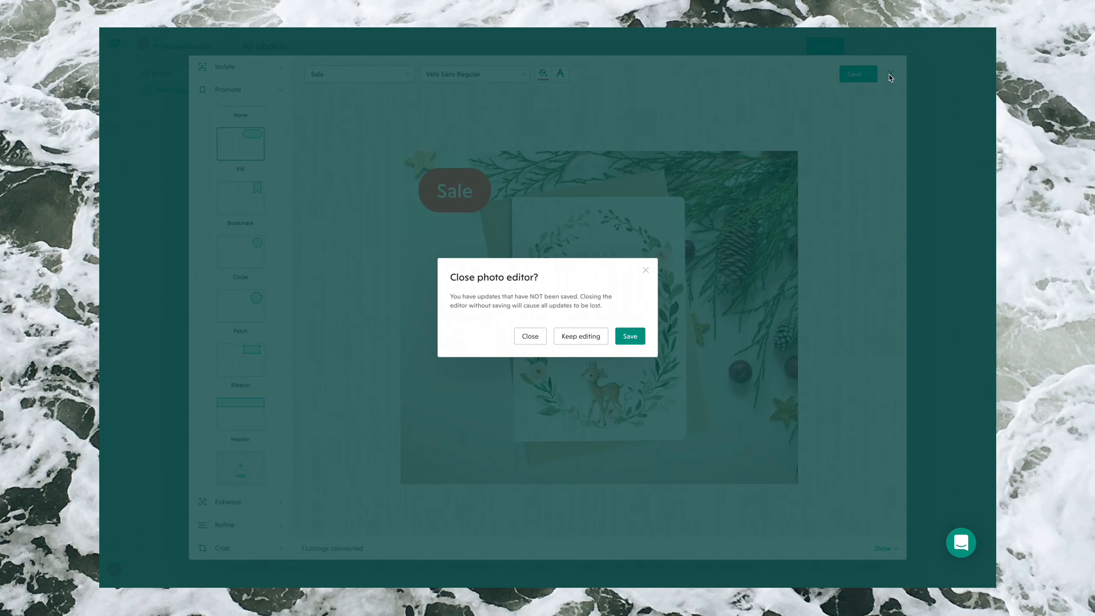
left_click(517, 340)
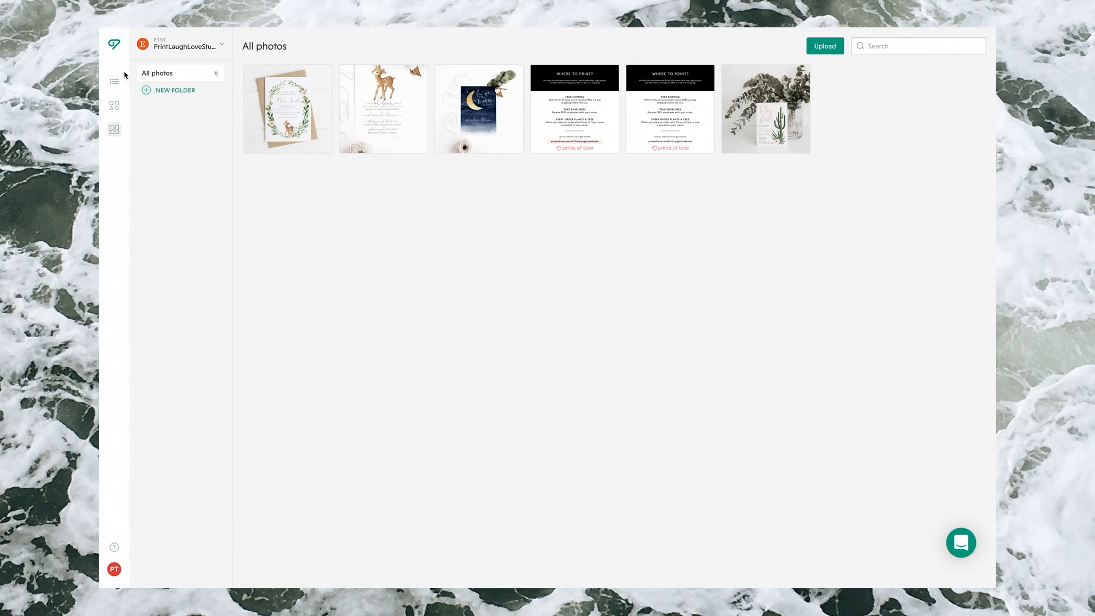
left_click(114, 82)
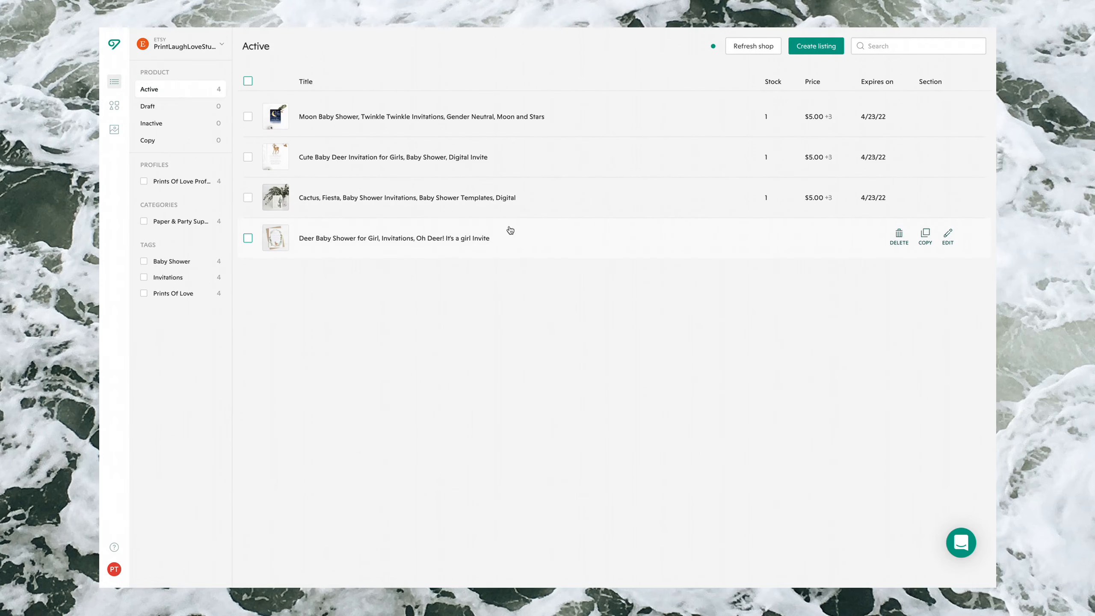
Review the Cute Baby Deer Invitation listing, return to active listings, and open the help chat
left_click(377, 159)
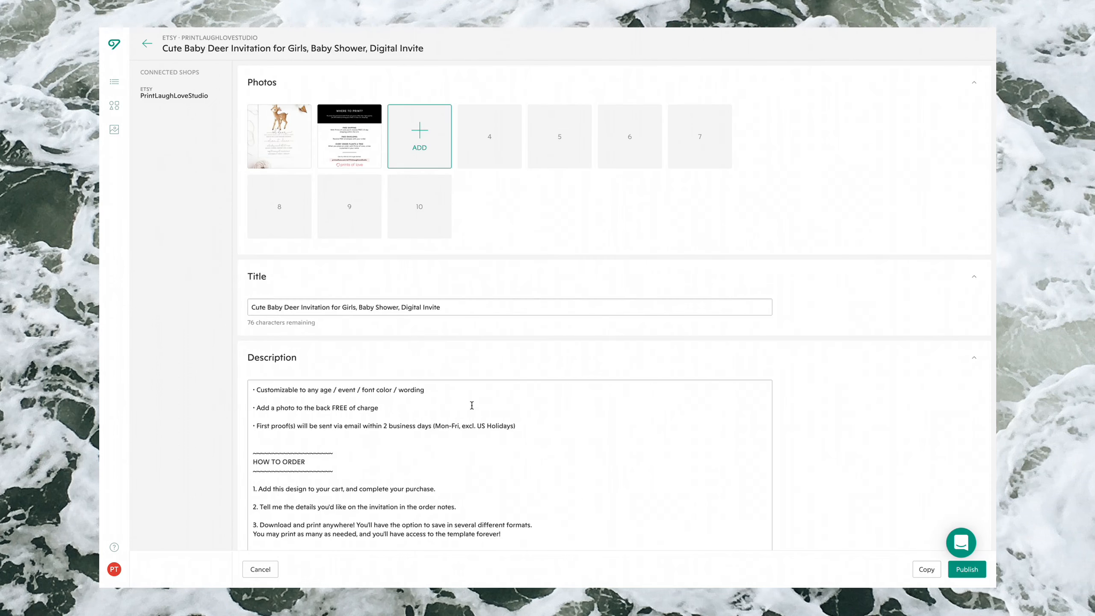
scroll(472, 404, "down", 5)
scroll(436, 388, "down", 10)
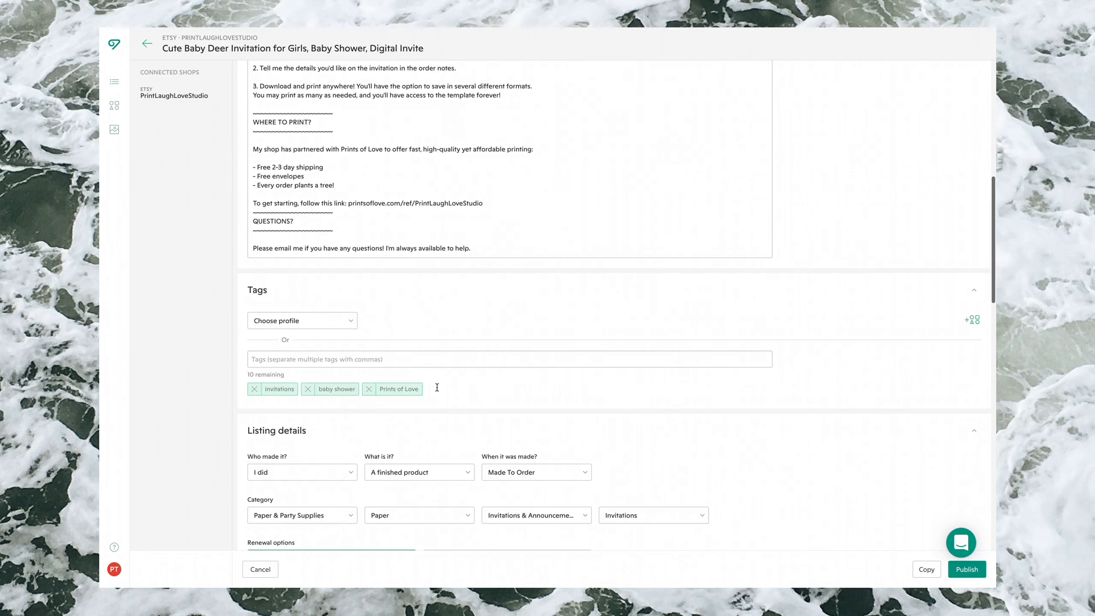
scroll(583, 489, "down", 11)
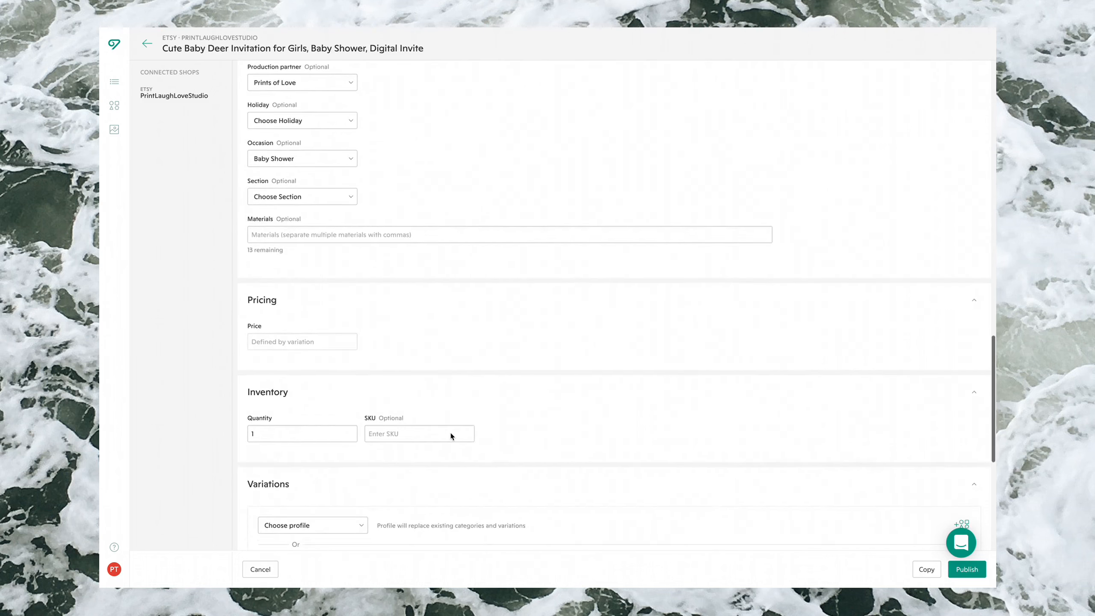
scroll(446, 461, "down", 2)
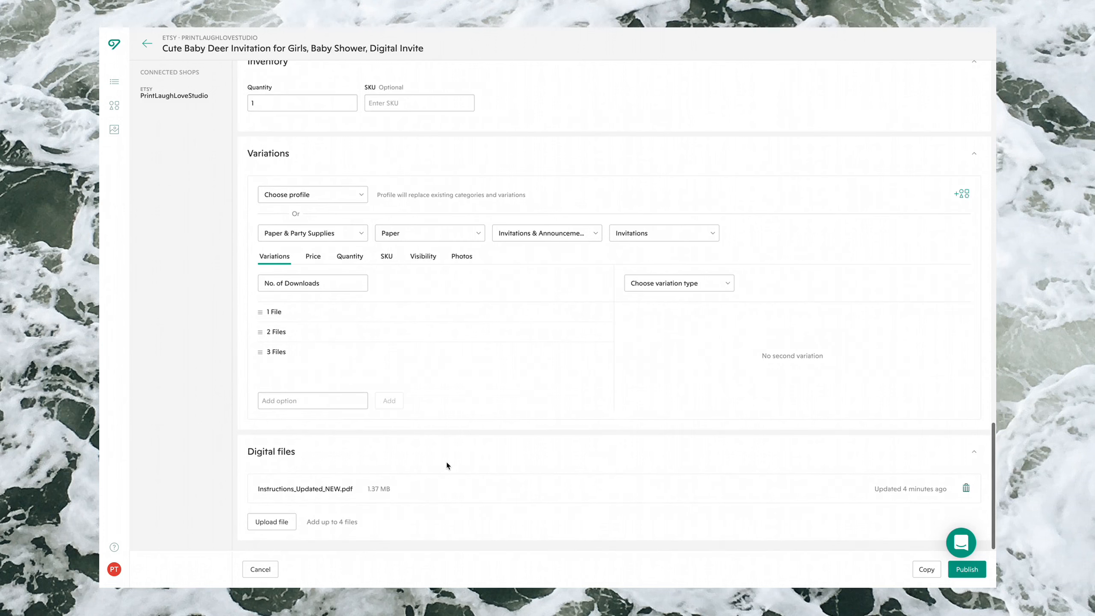
scroll(446, 440, "up", 20)
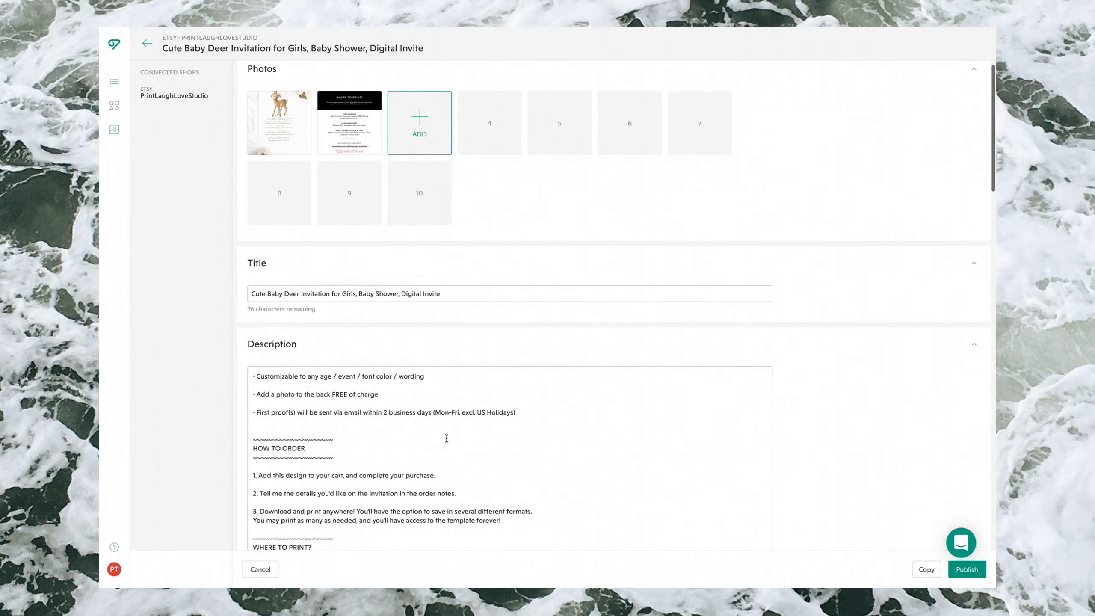
left_click(147, 44)
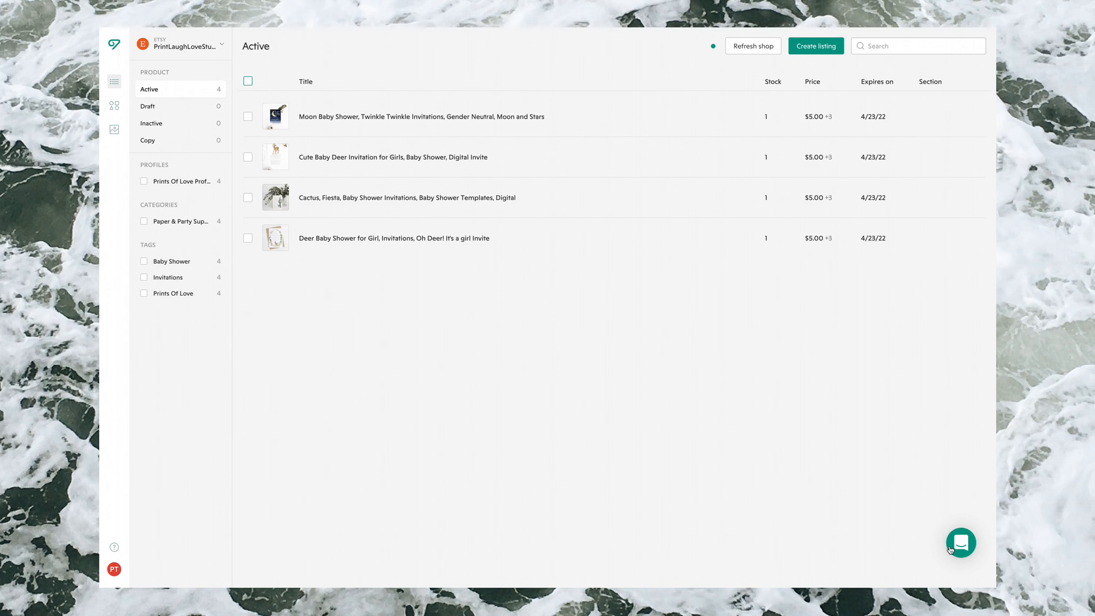
left_click(968, 544)
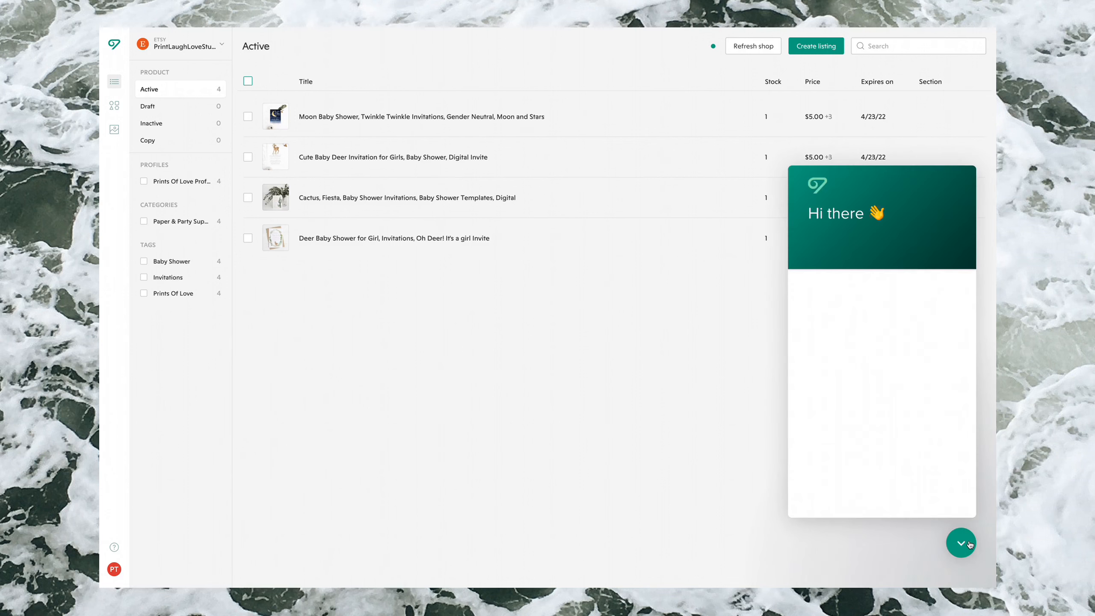